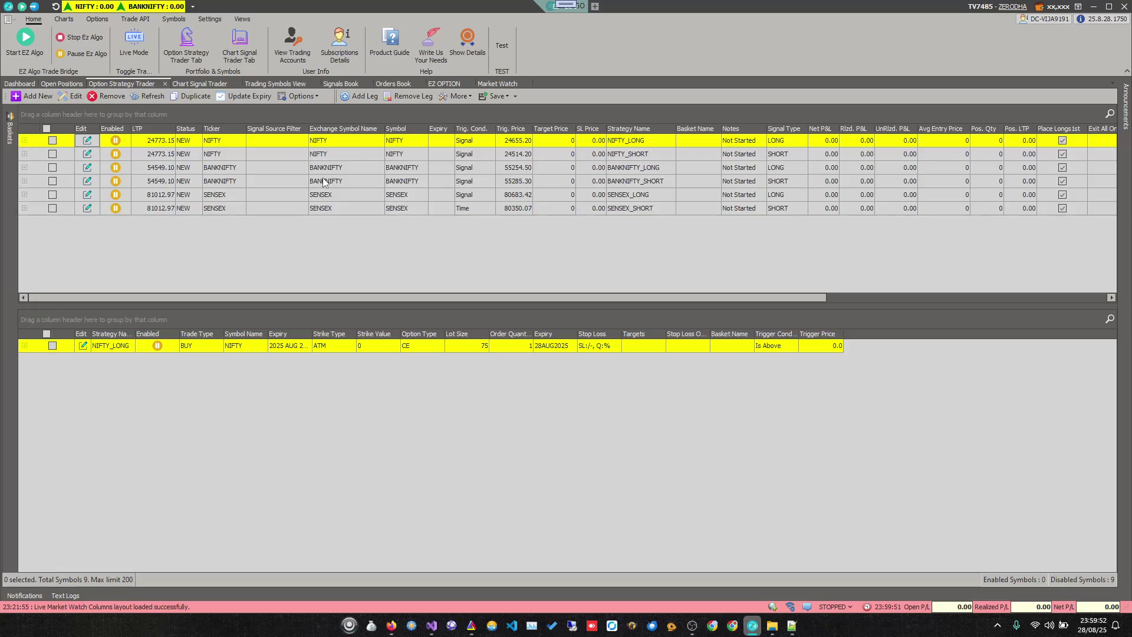
# Add a new SENSEX multi-leg strategy assigned to a new basket named BULLISH, and save it
pyautogui.moveTo(6, 141)
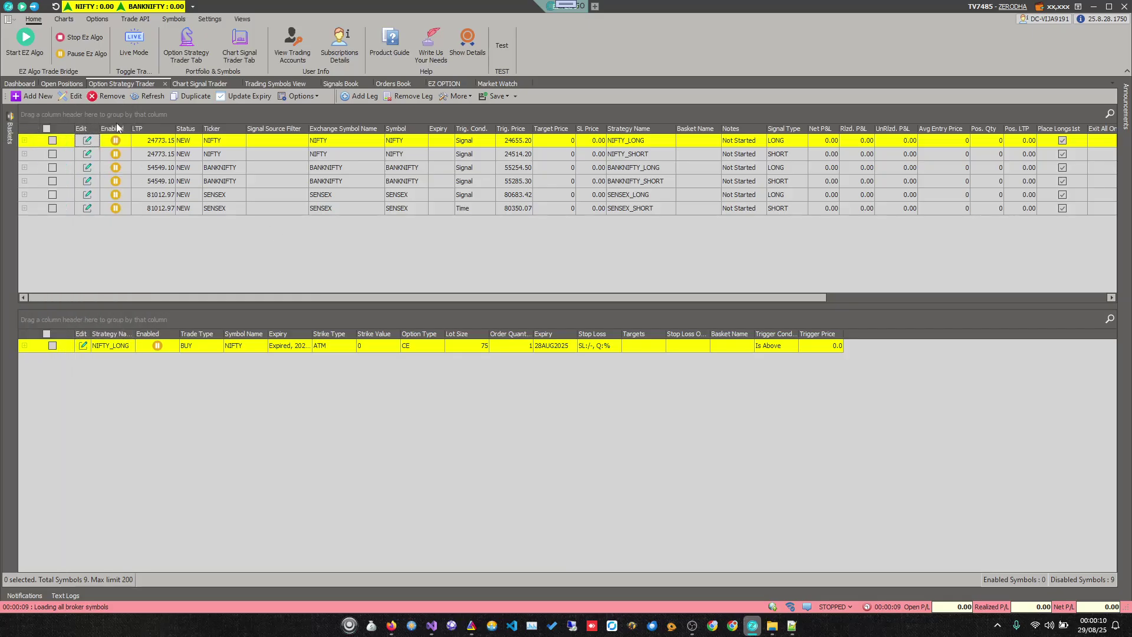
pyautogui.click(39, 95)
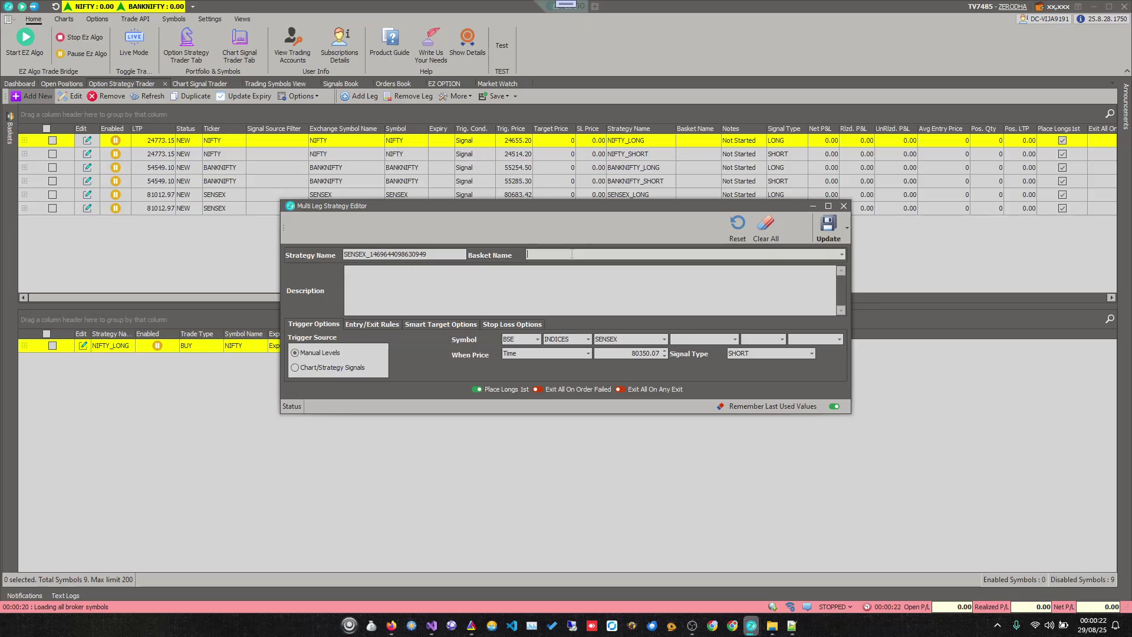
pyautogui.write('BEARIS')
pyautogui.hotkey('ctrl', 'a')
pyautogui.press('BackSpace')
pyautogui.write('BULLISH')
pyautogui.click(821, 237)
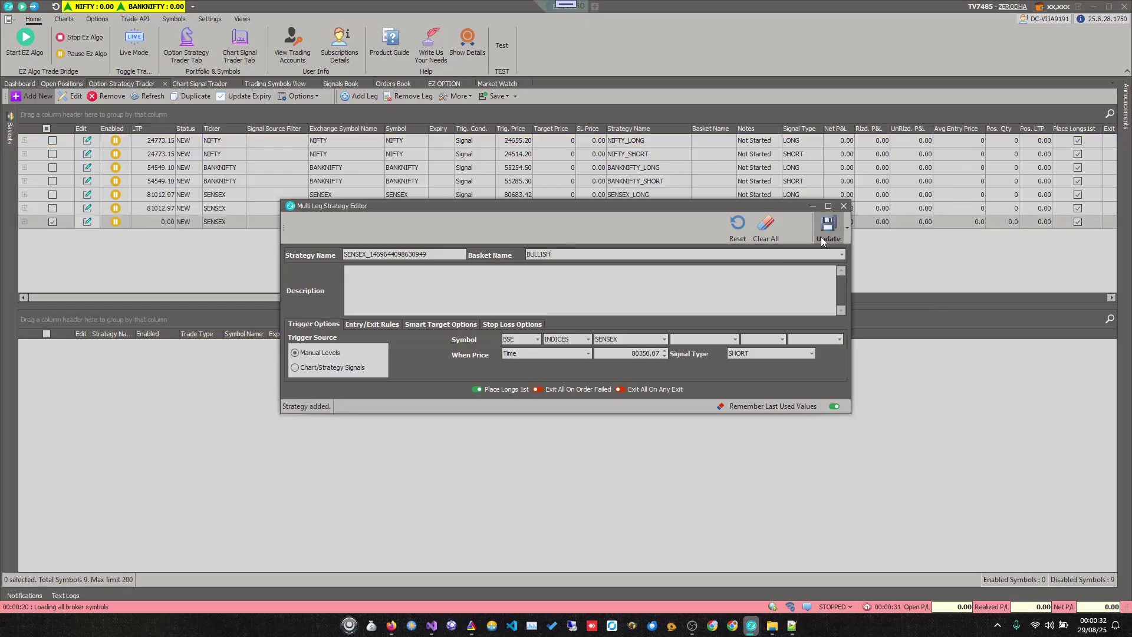
# Filter the strategy list to the BULLISH basket to view its strategies
pyautogui.click(12, 130)
pyautogui.click(28, 166)
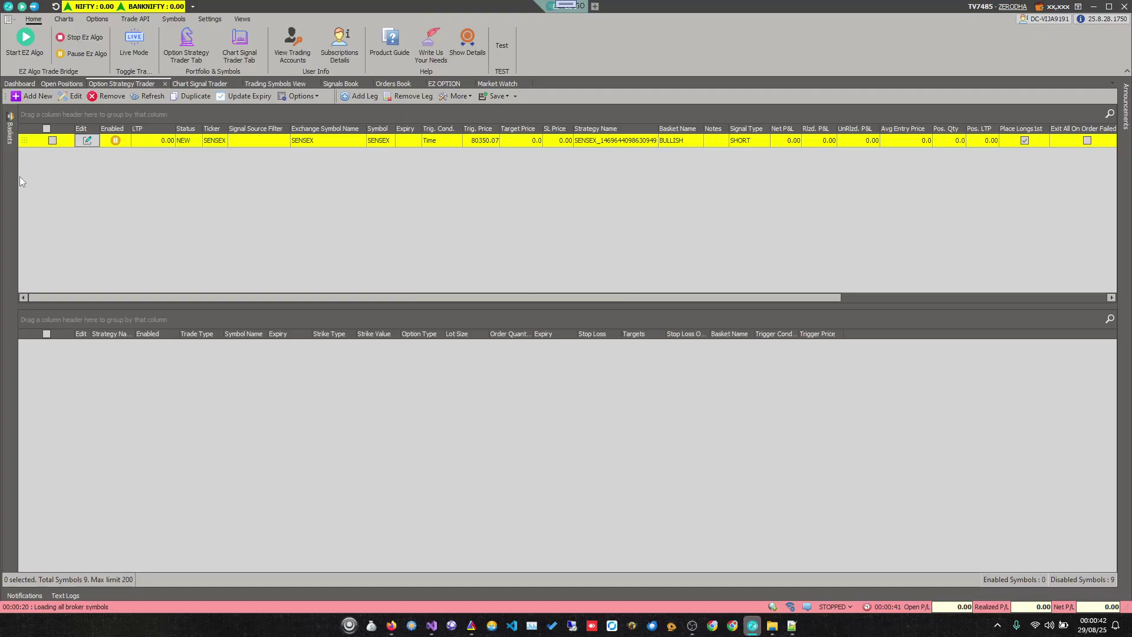
pyautogui.click(9, 130)
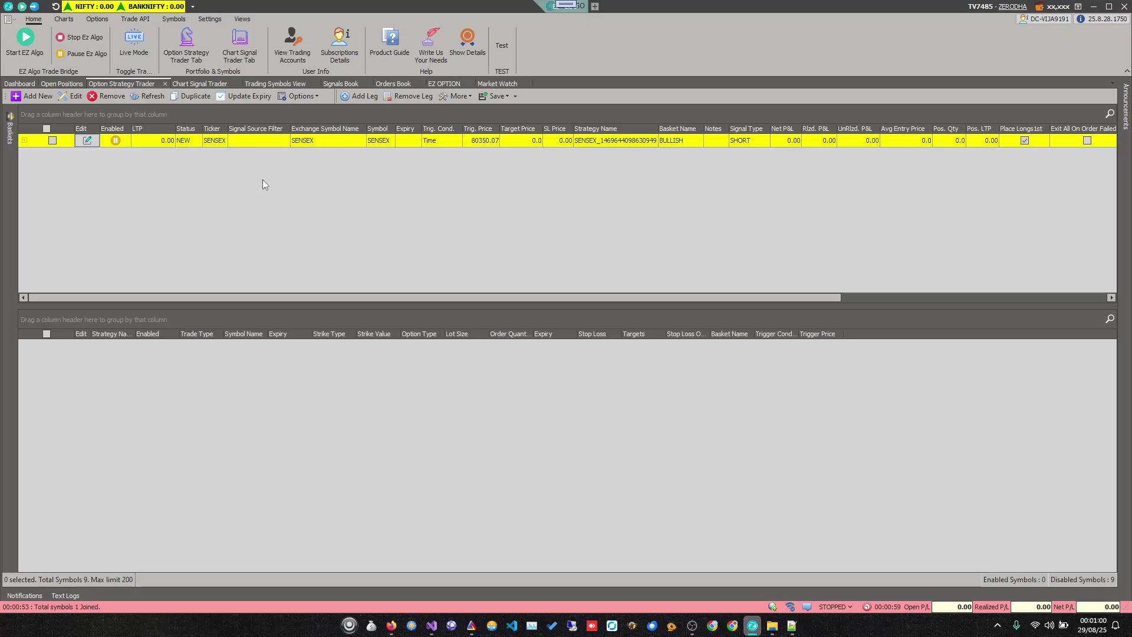
pyautogui.click(10, 129)
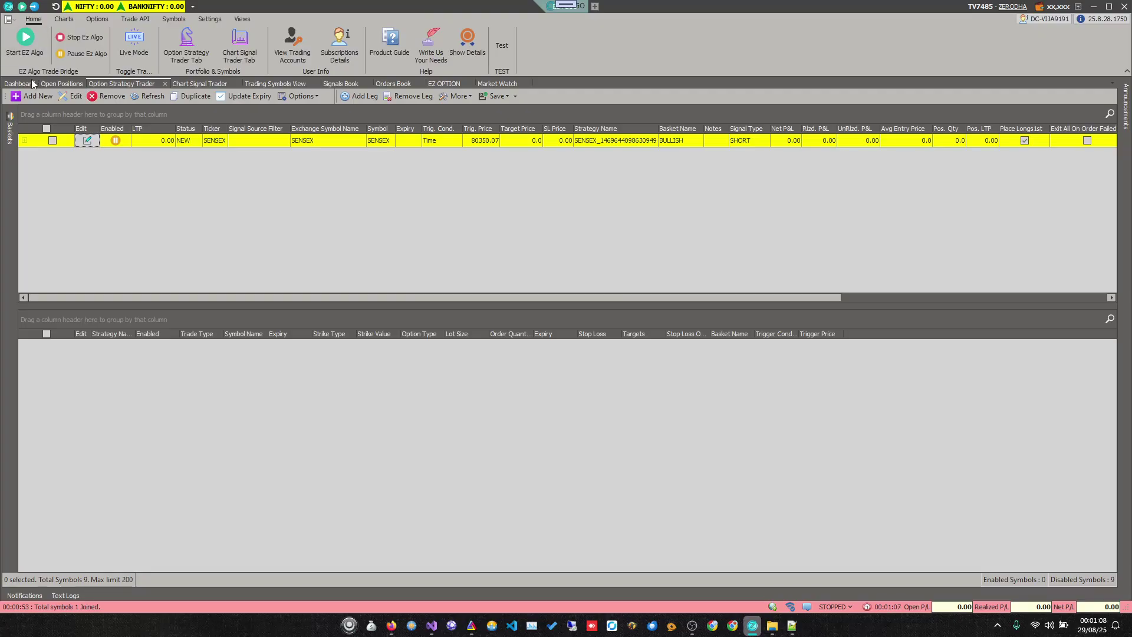
# Add another SENSEX multi-leg strategy in a new basket named BEARISH and save it
pyautogui.click(37, 95)
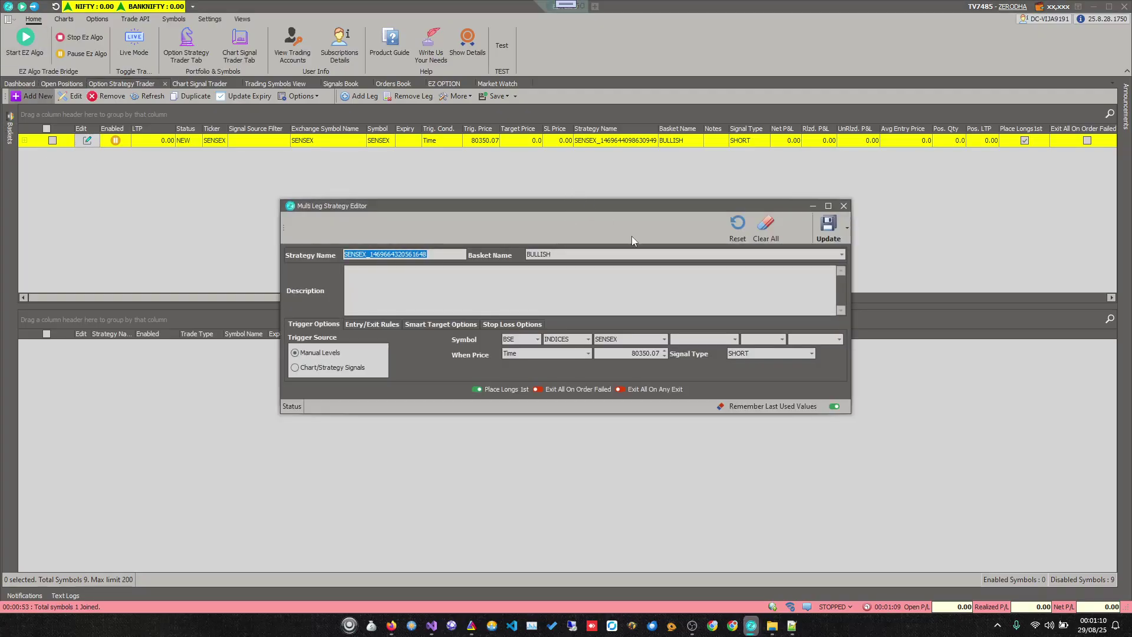
pyautogui.click(826, 252)
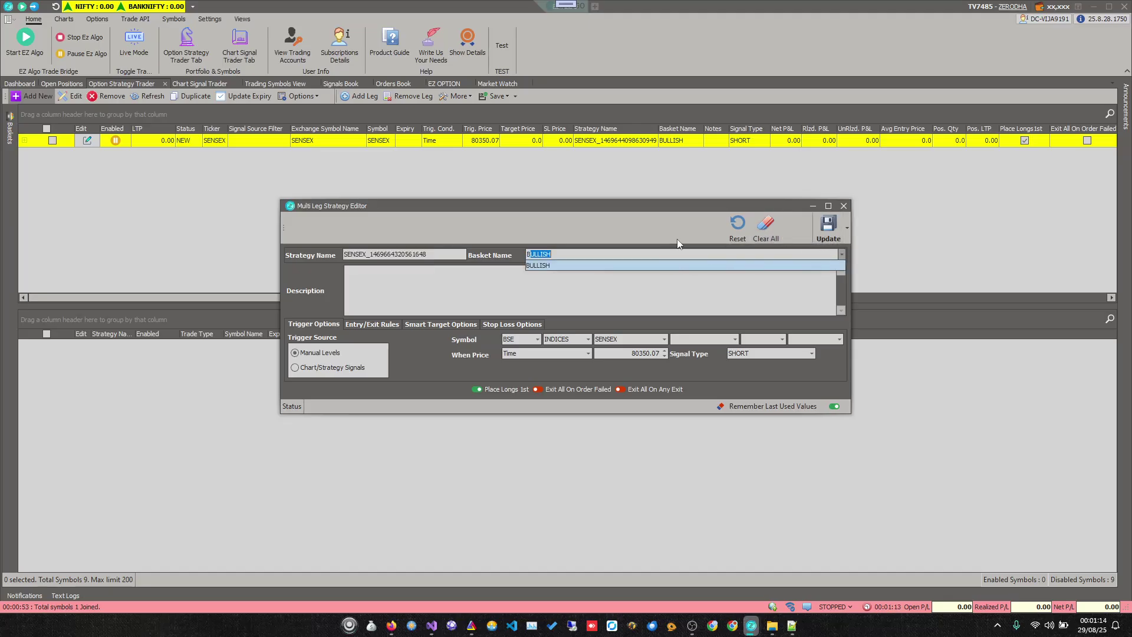
pyautogui.write('BES')
pyautogui.press('BackSpace')
pyautogui.write('RISH')
pyautogui.click(492, 294)
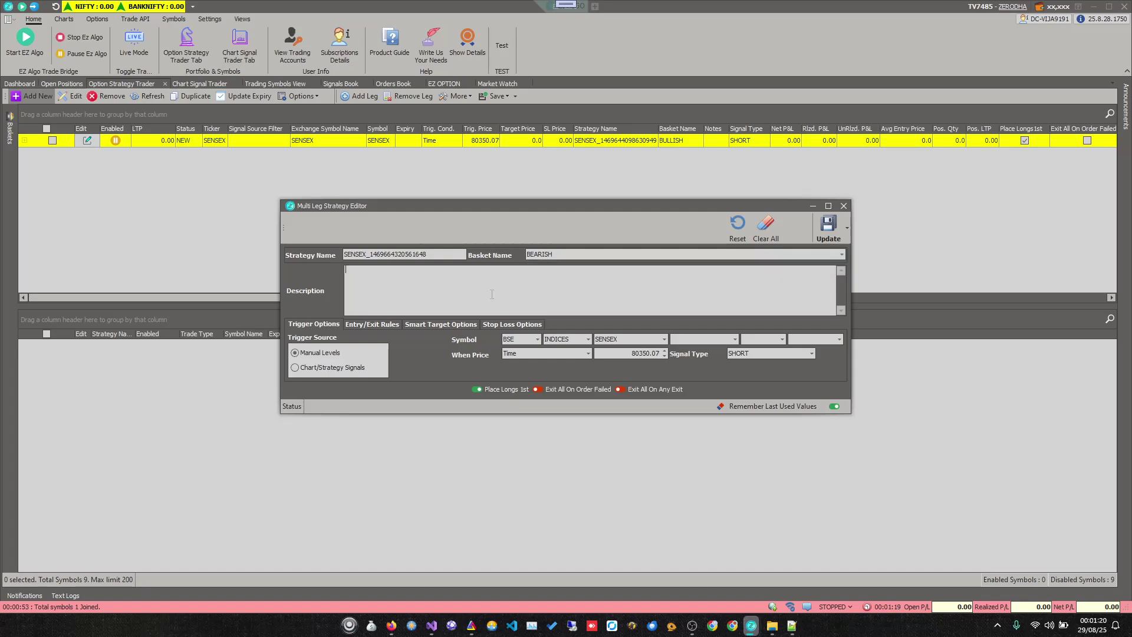
pyautogui.click(575, 252)
pyautogui.click(827, 227)
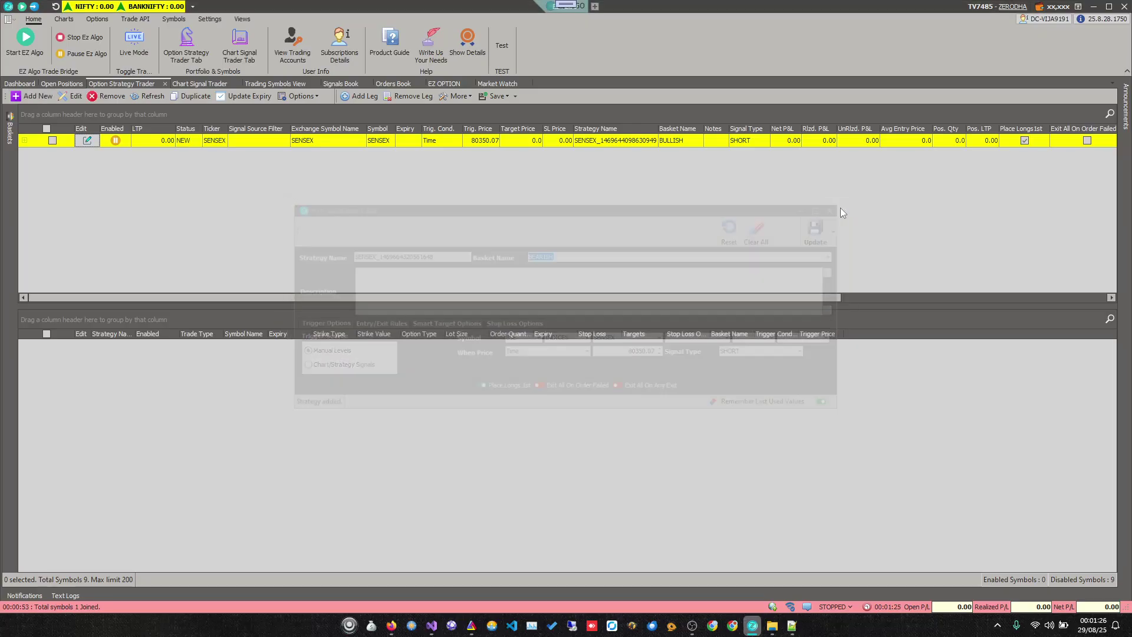
# Filter the strategy list to show only the BEARISH basket
pyautogui.click(10, 127)
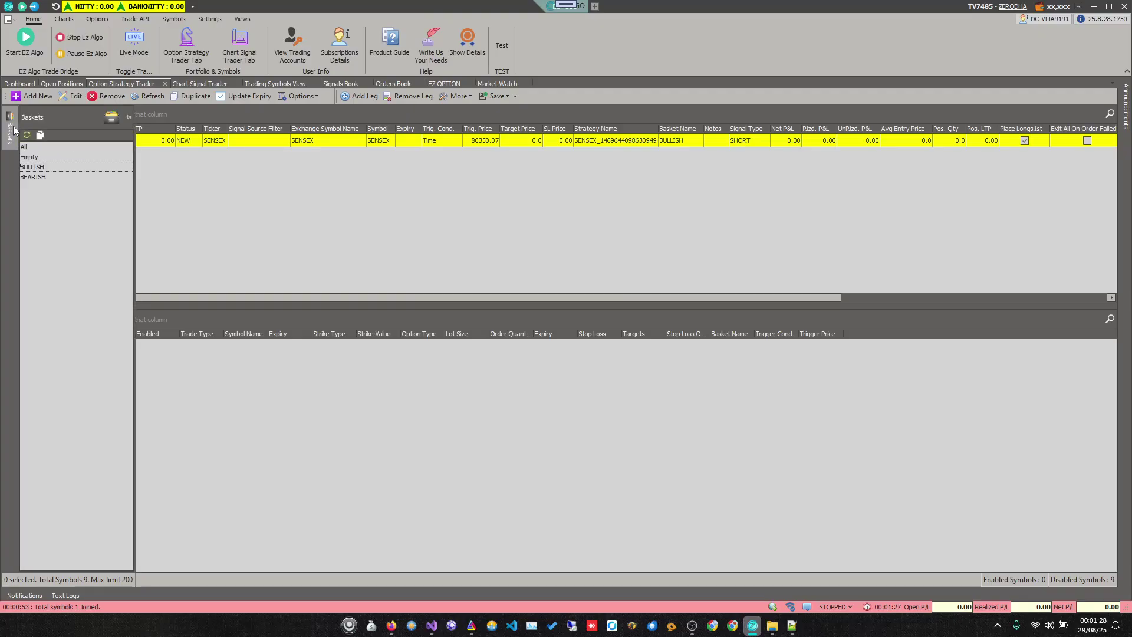
pyautogui.click(36, 177)
pyautogui.click(32, 176)
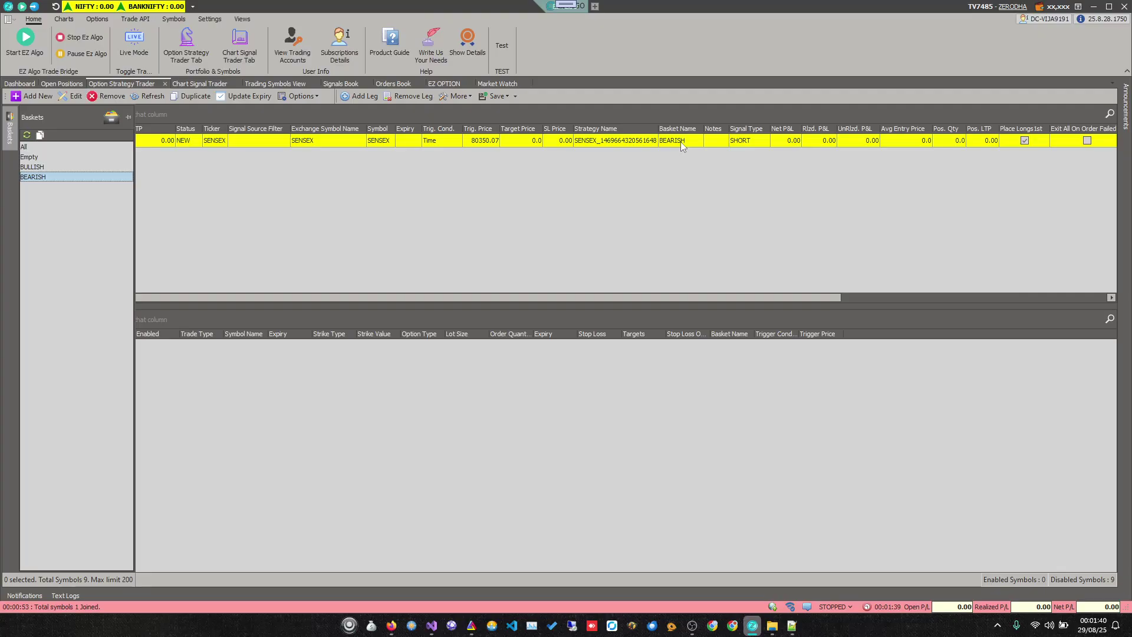
pyautogui.click(585, 197)
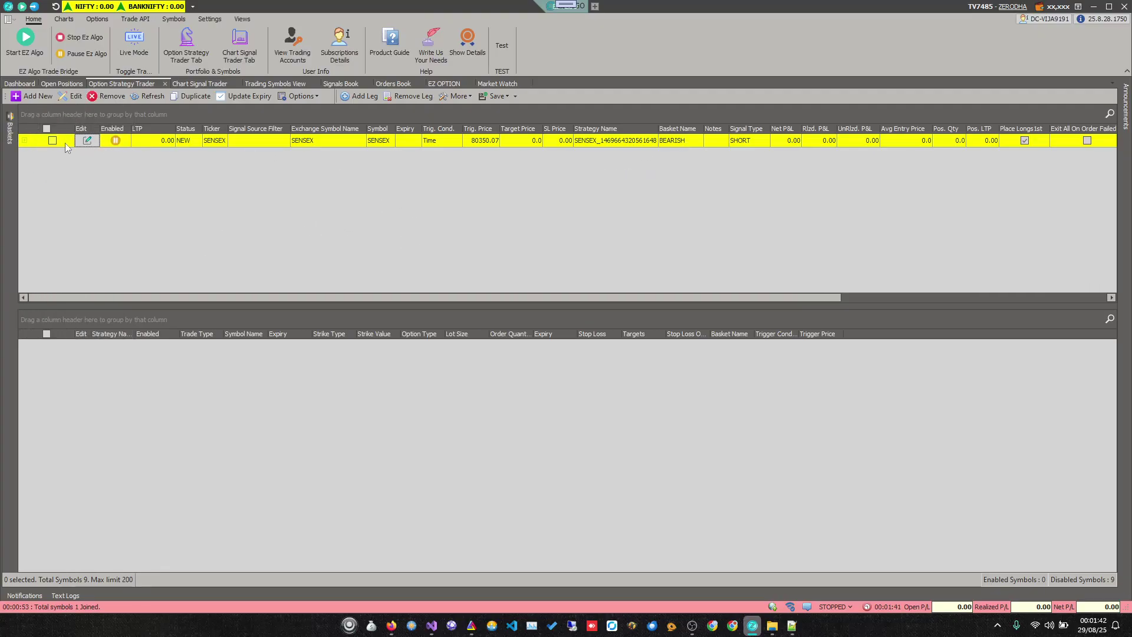
# Change the BEARISH strategy's symbol to the NSE index NIFTY and save the update
pyautogui.click(88, 140)
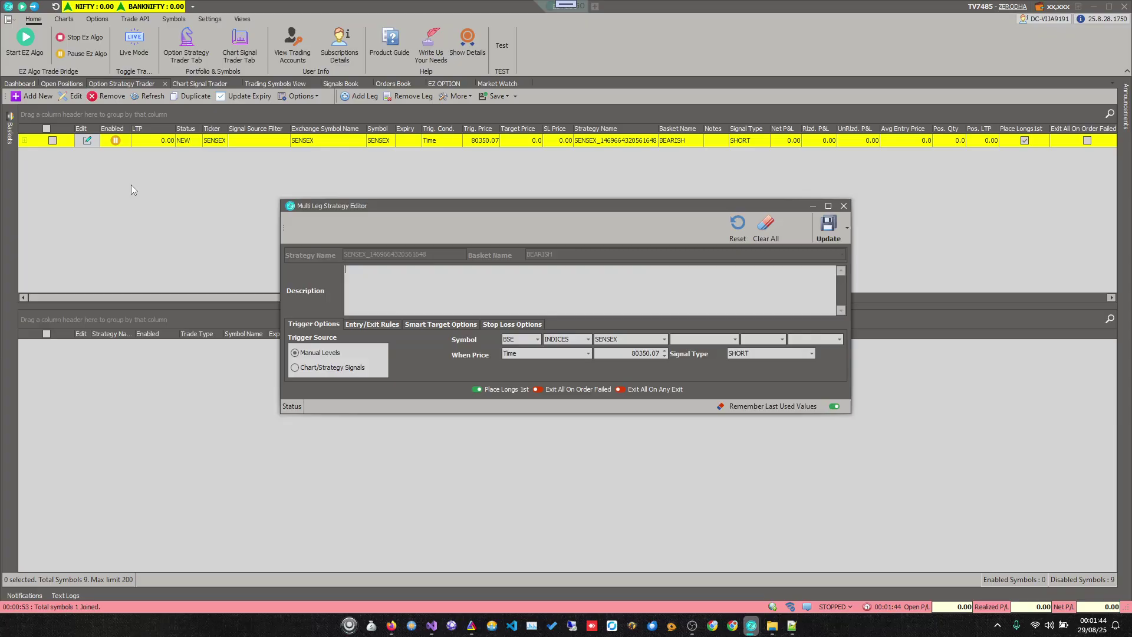
pyautogui.click(536, 340)
pyautogui.click(665, 339)
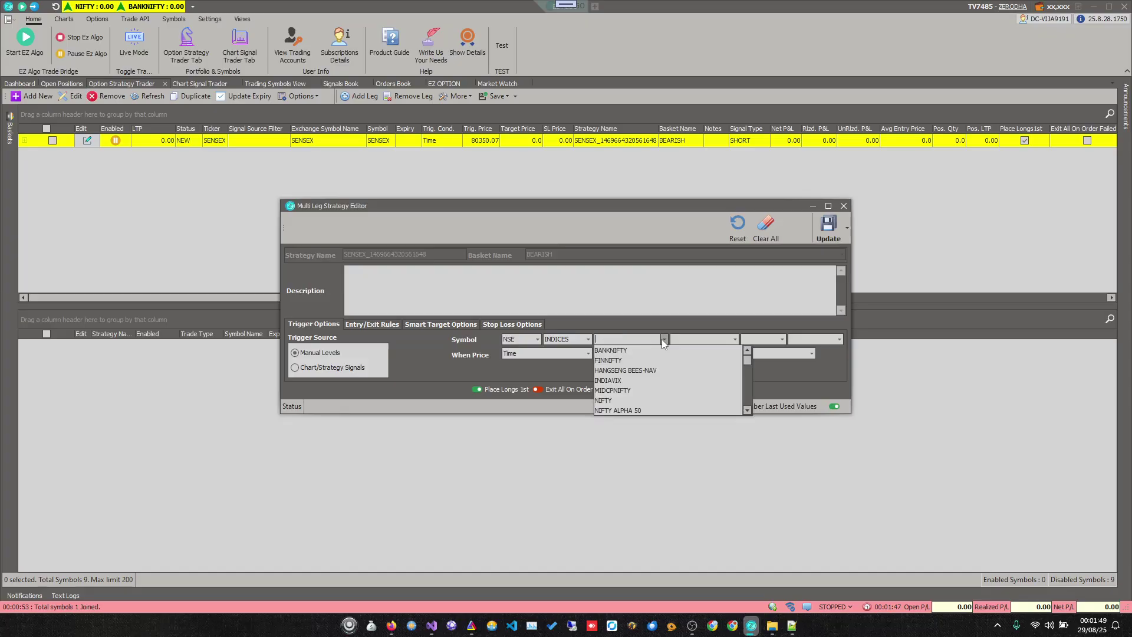
pyautogui.click(617, 396)
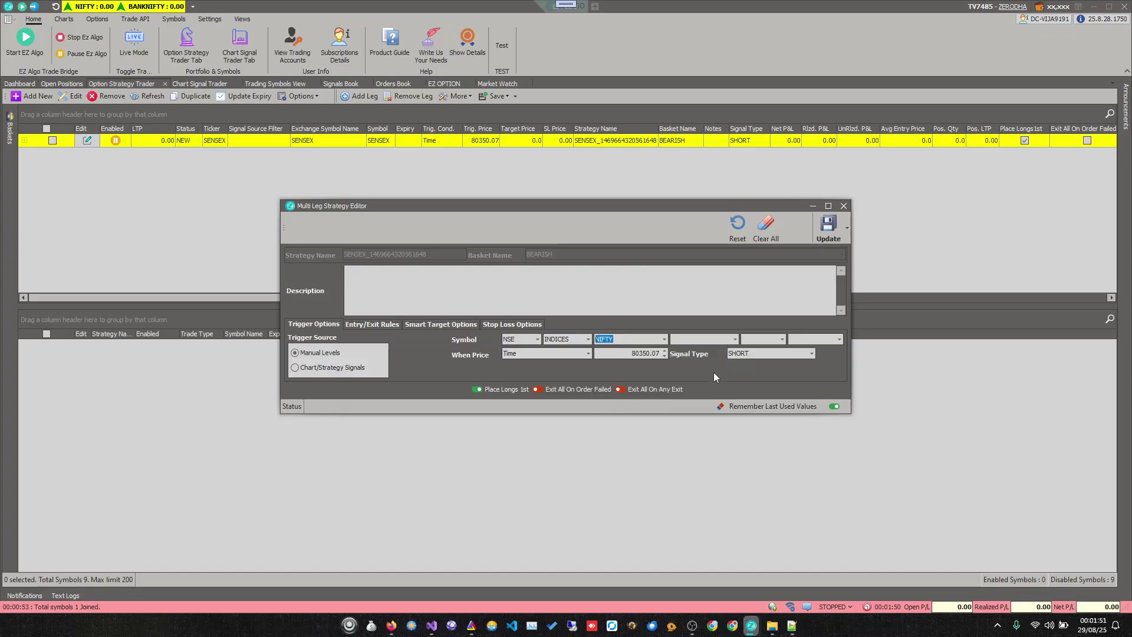
pyautogui.click(828, 224)
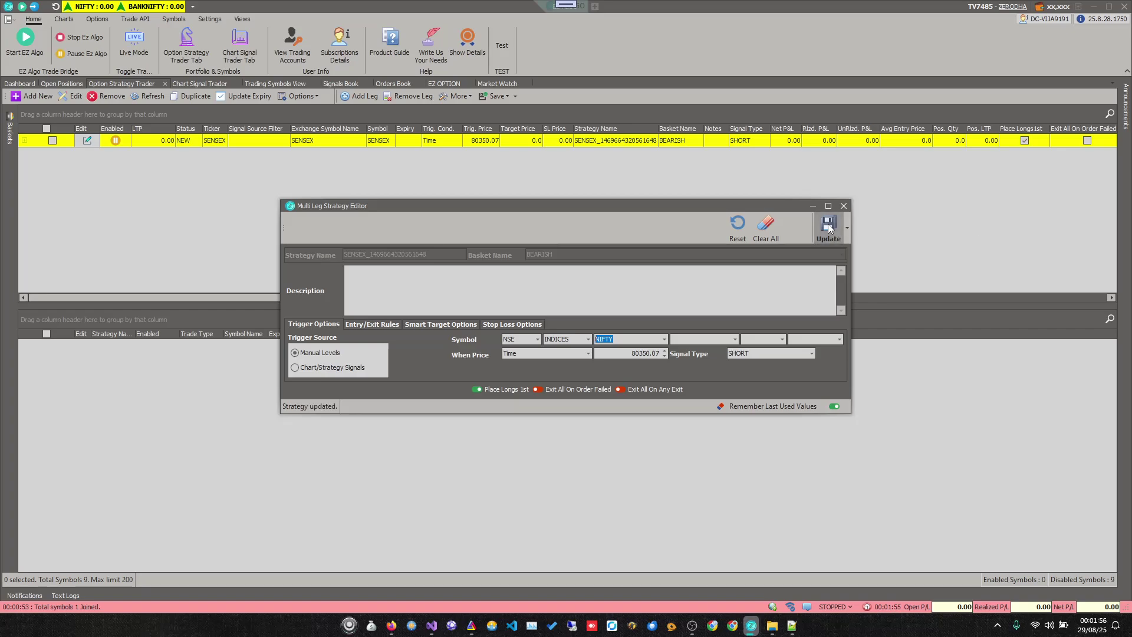
pyautogui.click(843, 206)
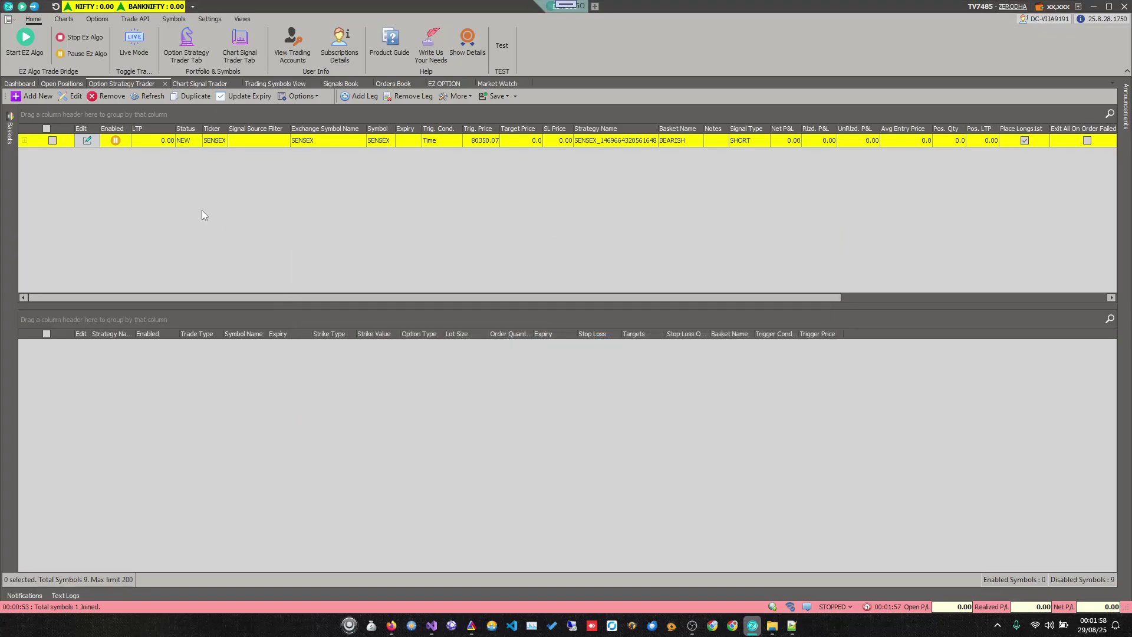
pyautogui.click(23, 97)
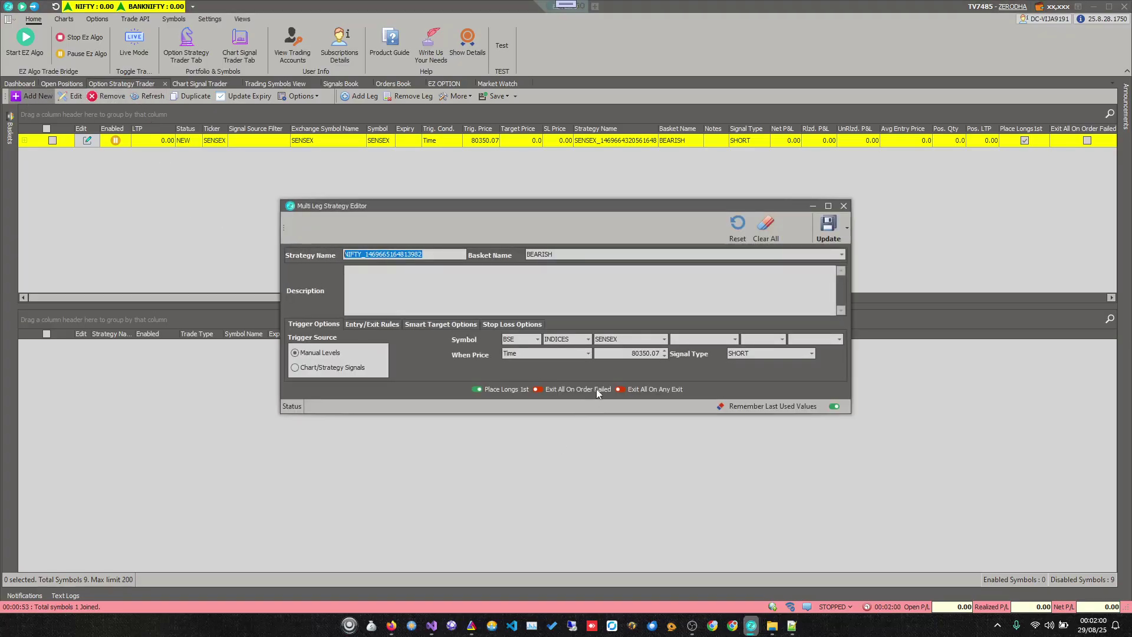
pyautogui.doubleClick(604, 256)
pyautogui.write('STPCK')
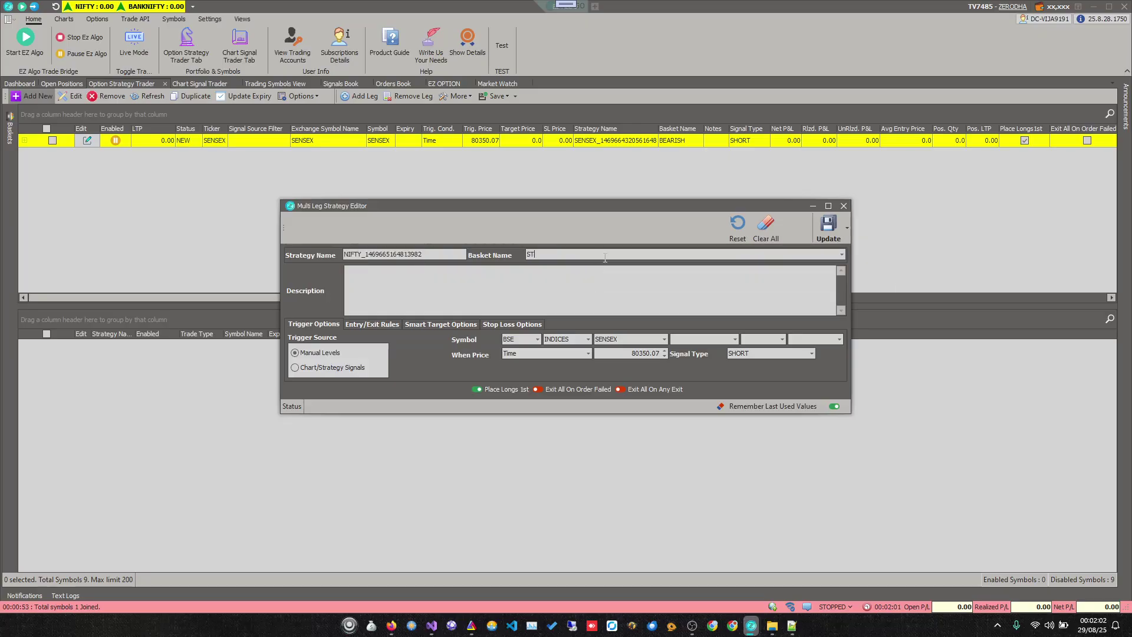
pyautogui.press('BackSpace')
pyautogui.press('BackSpace')
pyautogui.press('BackSpace')
pyautogui.write('OCK')
pyautogui.doubleClick(540, 255)
pyautogui.press('BackSpace')
pyautogui.press('Escape')
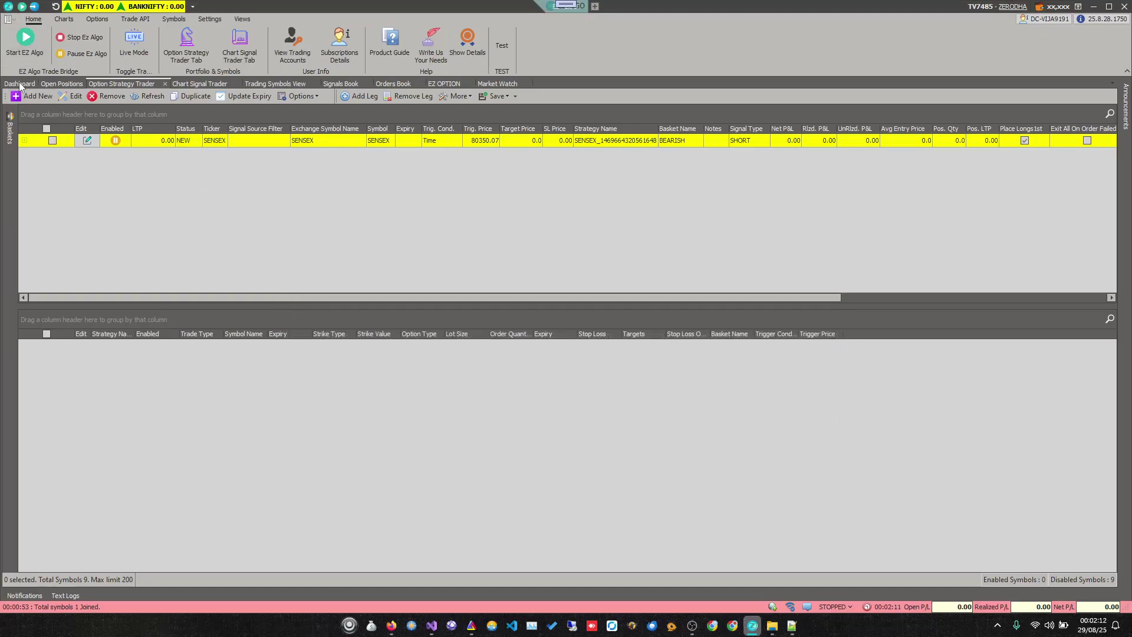
# Start a new multi-leg strategy and assign it to a new basket named STOCKS
pyautogui.doubleClick(131, 171)
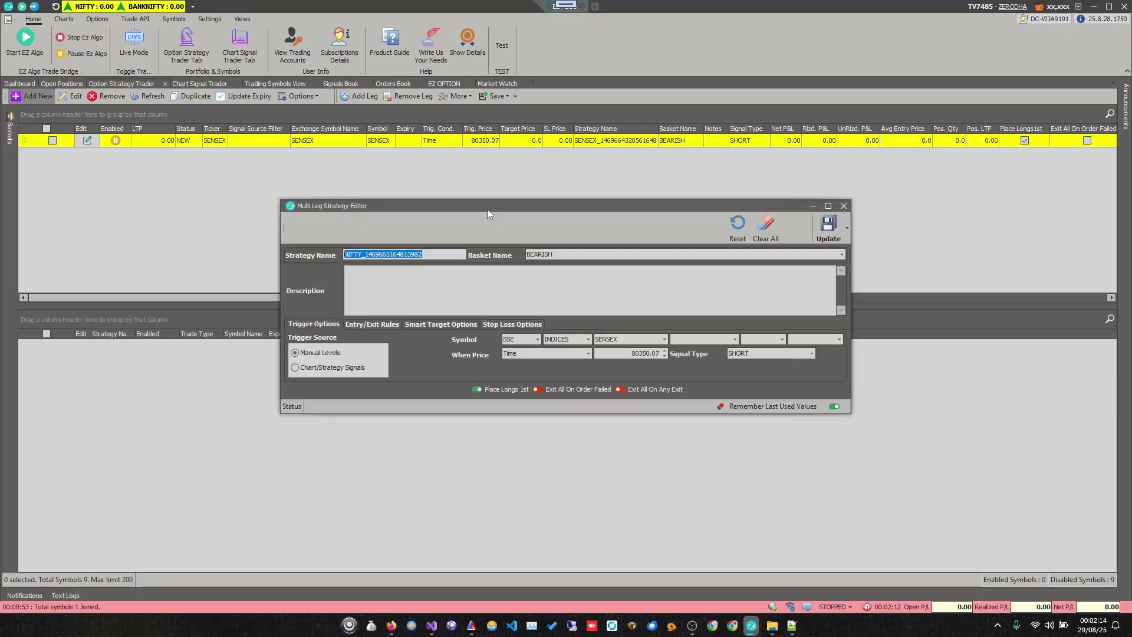
pyautogui.click(587, 251)
pyautogui.write('STO')
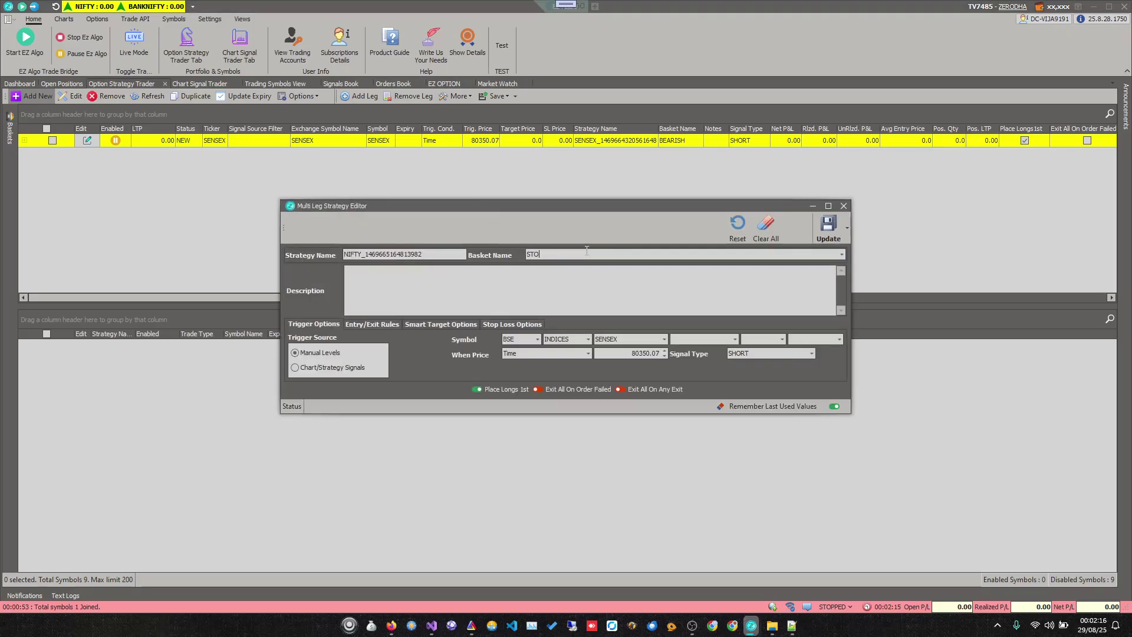
pyautogui.write('CKS')
# Set the new strategy's symbol to RELIANCE with exchange NSE and type STOCK, and save the strategy
pyautogui.click(538, 344)
pyautogui.click(525, 358)
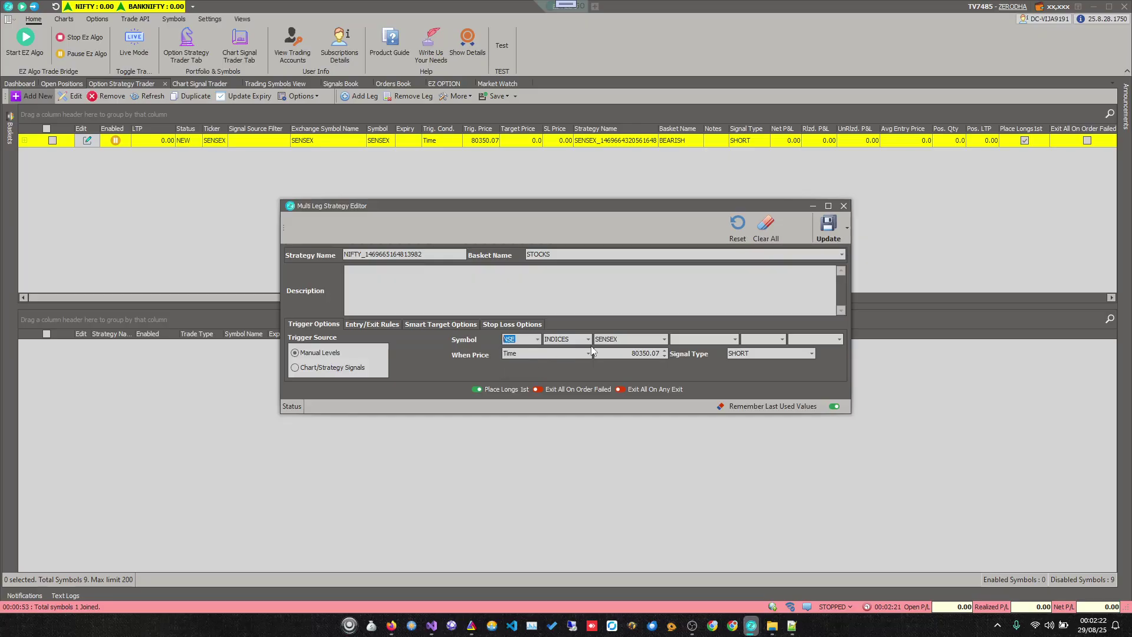
pyautogui.click(588, 340)
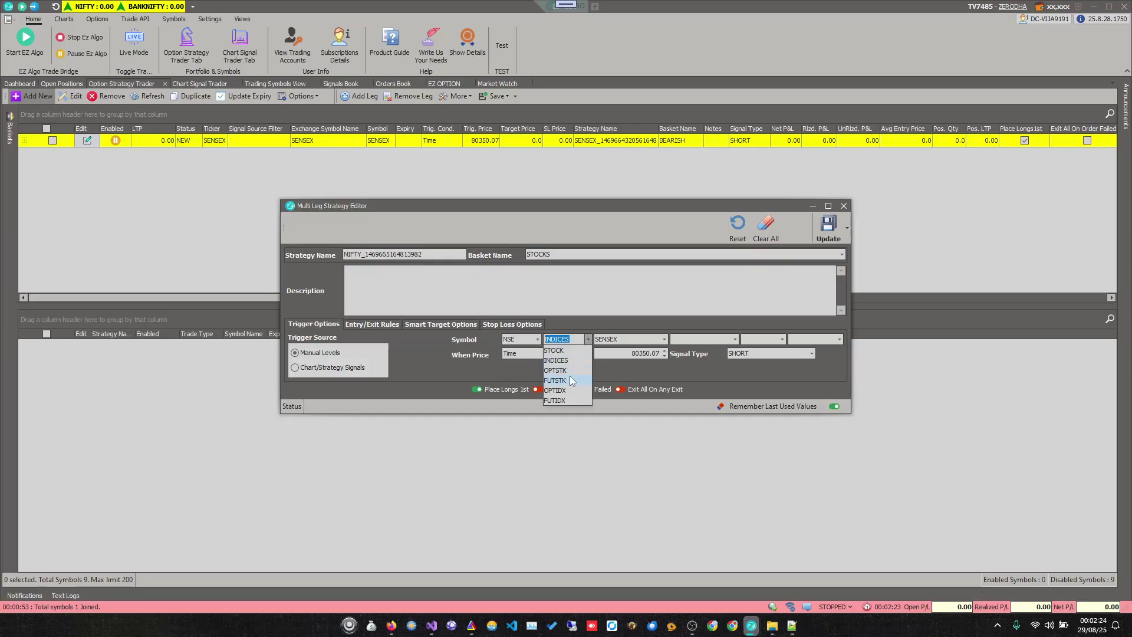
pyautogui.click(567, 353)
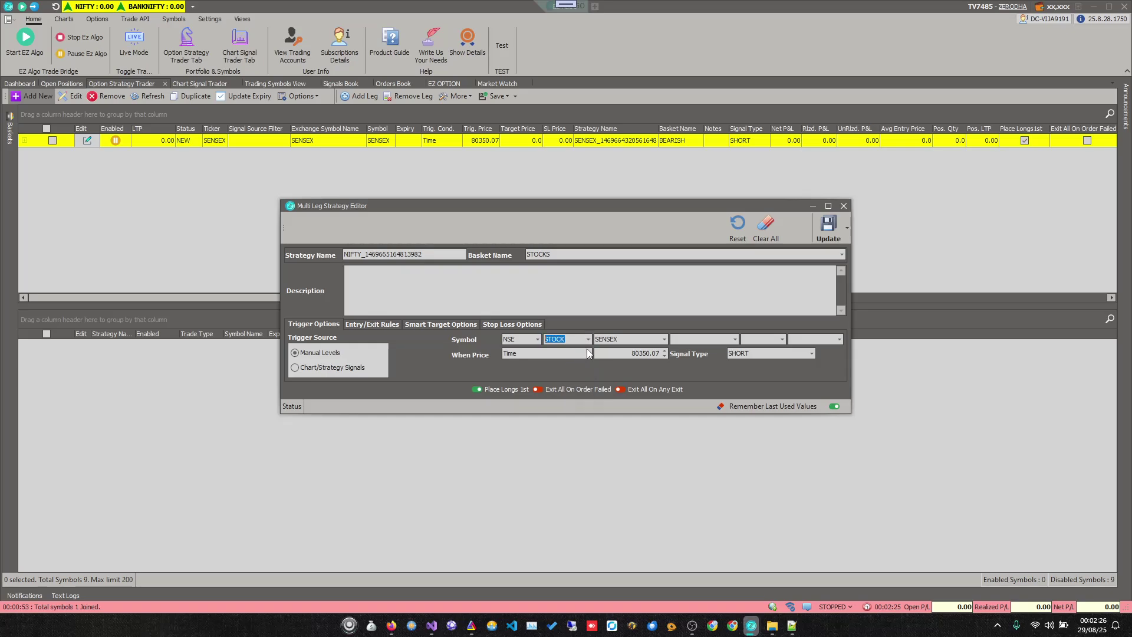
pyautogui.click(637, 337)
pyautogui.write('RELIANC')
pyautogui.click(825, 227)
pyautogui.click(844, 206)
# View the strategies basket by basket, filtering by STOCKS, BEARISH and STOCKS again
pyautogui.moveTo(9, 130)
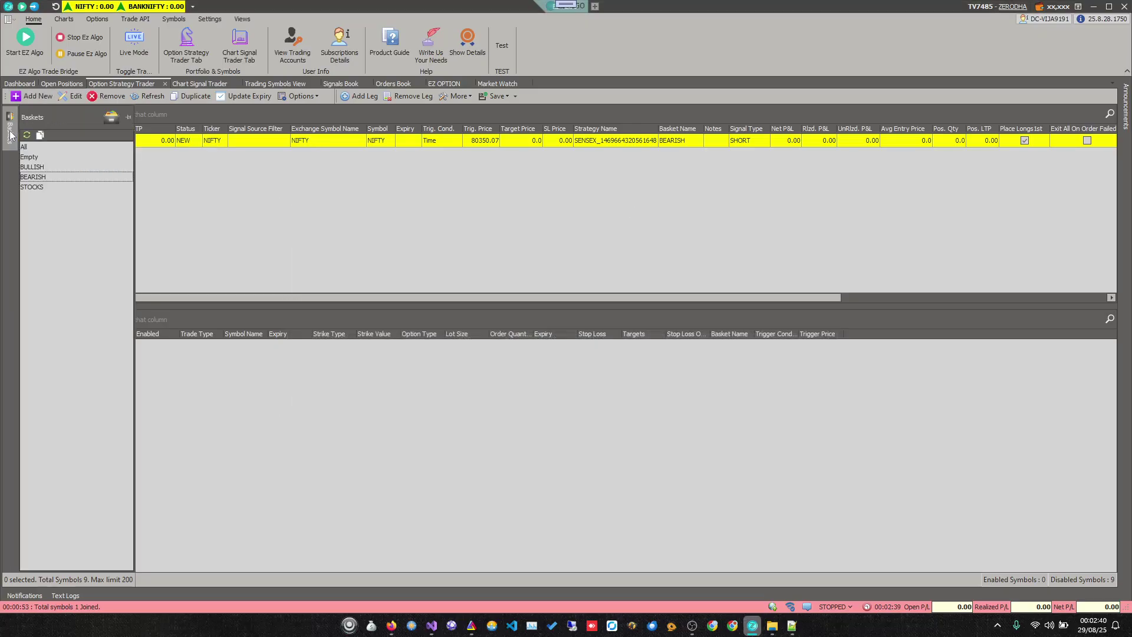
pyautogui.click(35, 186)
pyautogui.click(444, 145)
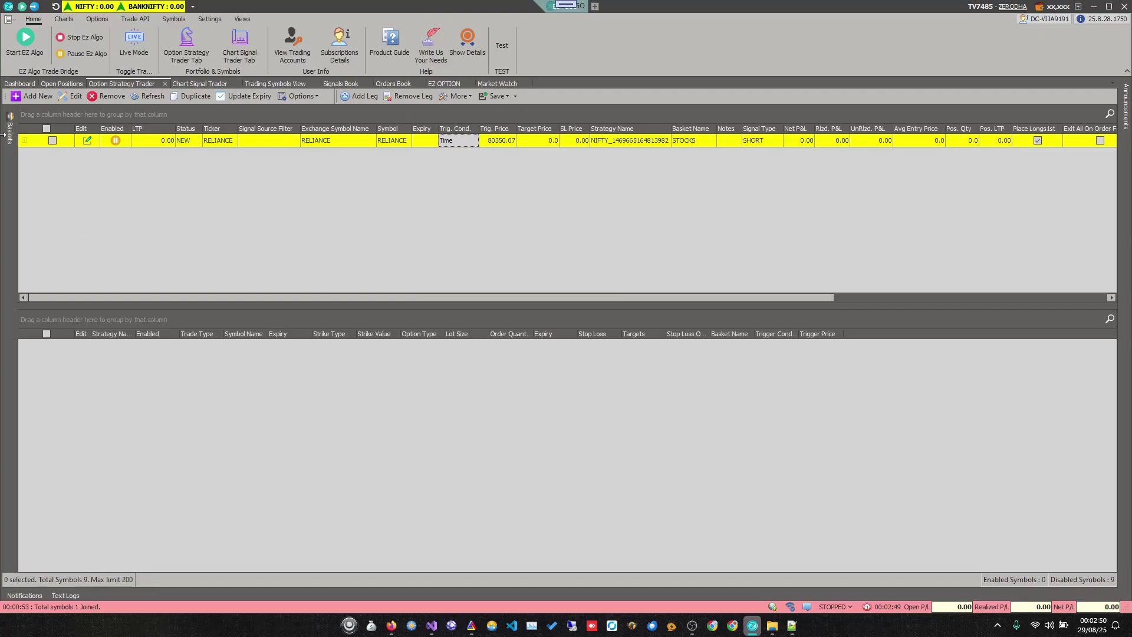
pyautogui.moveTo(5, 135)
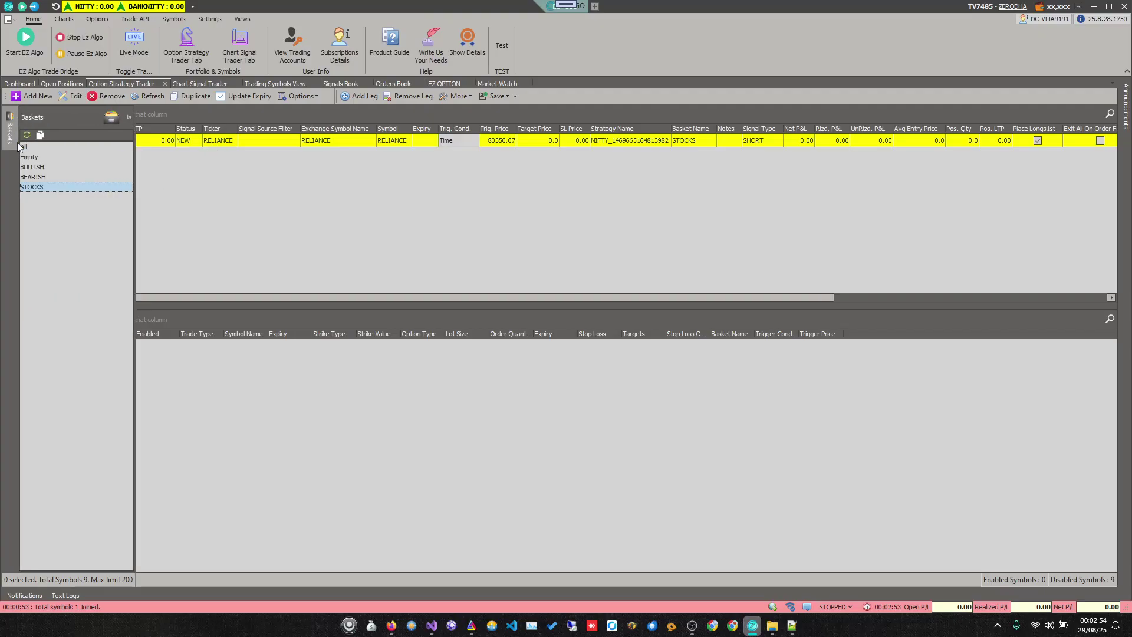
pyautogui.click(44, 177)
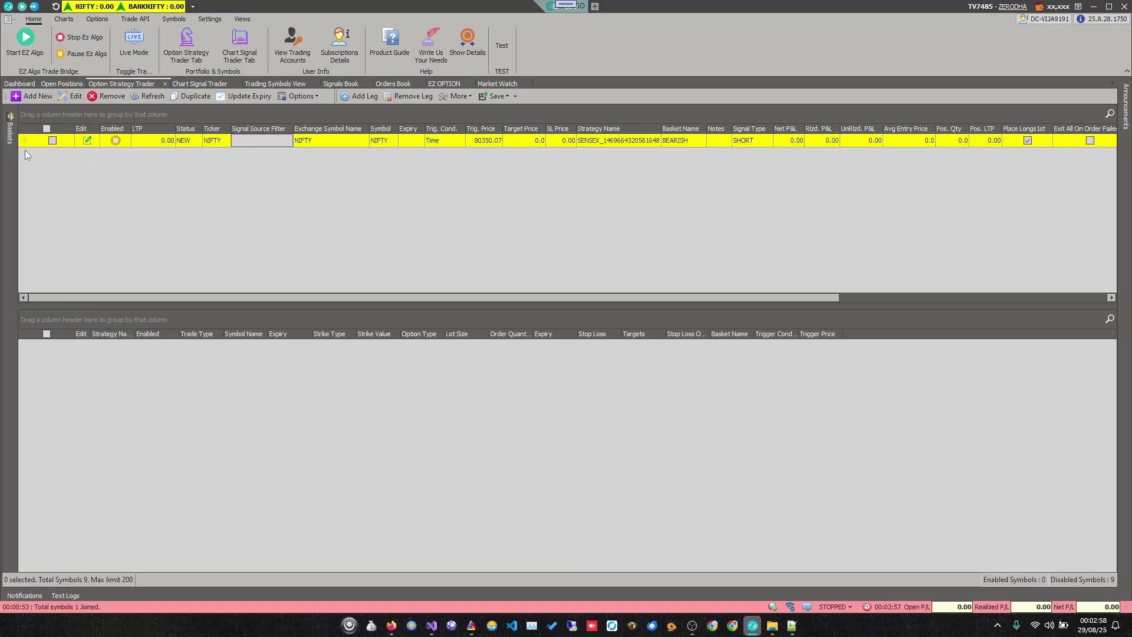
pyautogui.moveTo(10, 127)
pyautogui.click(38, 188)
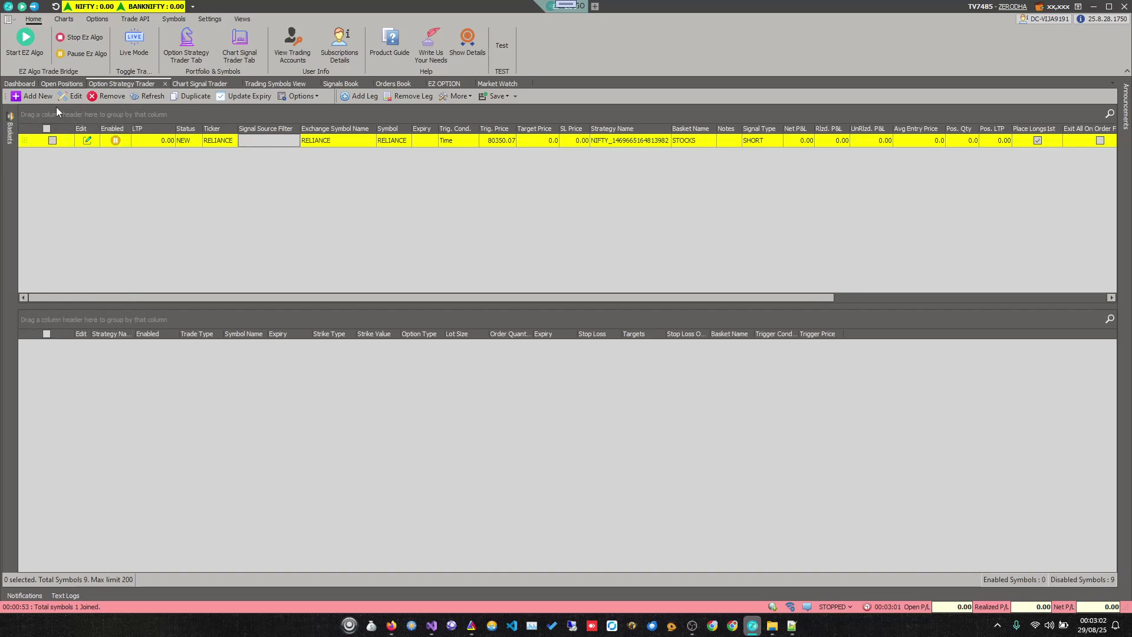
# Add a new multi-leg strategy in the STOCKS basket with exchange NSE, type STOCK and symbol SBIN, and save it
pyautogui.click(40, 97)
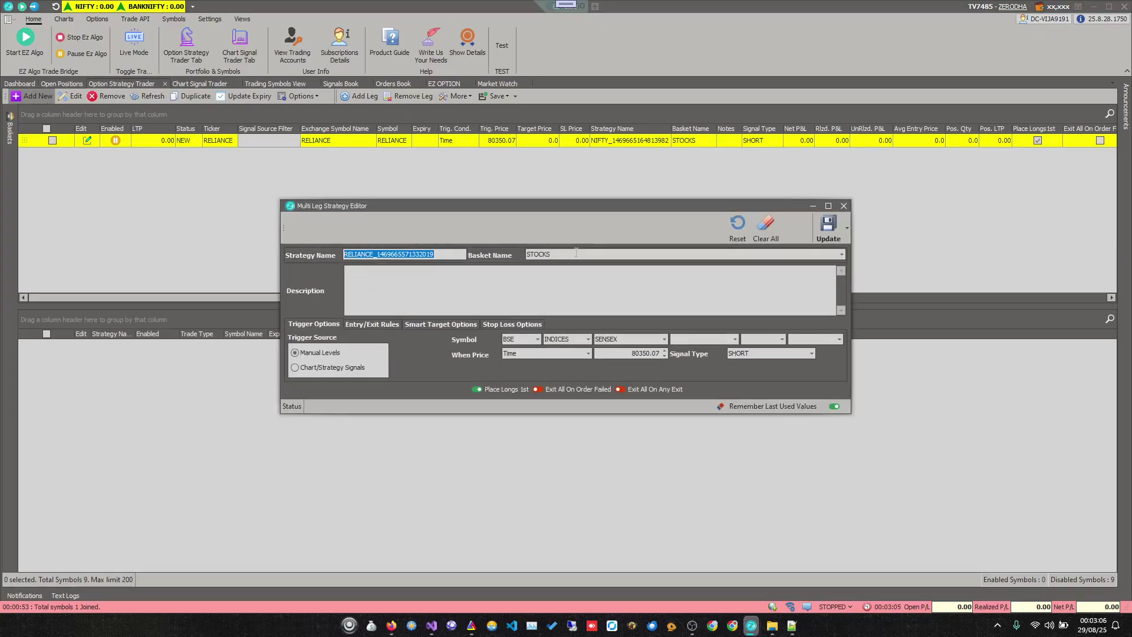
pyautogui.click(576, 254)
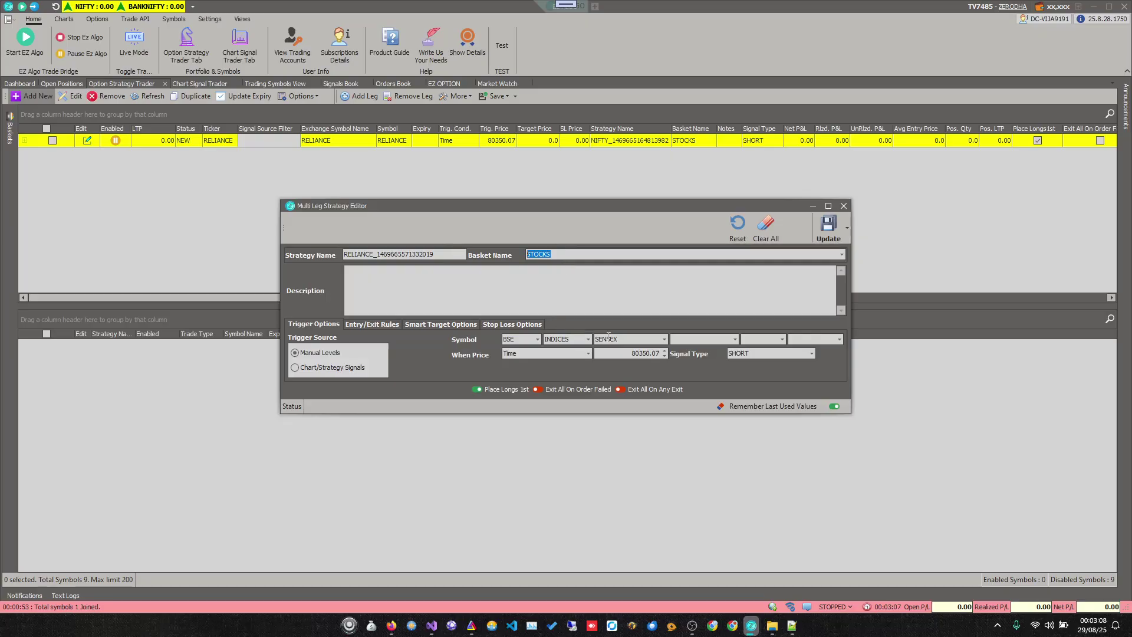
pyautogui.click(629, 338)
pyautogui.click(537, 339)
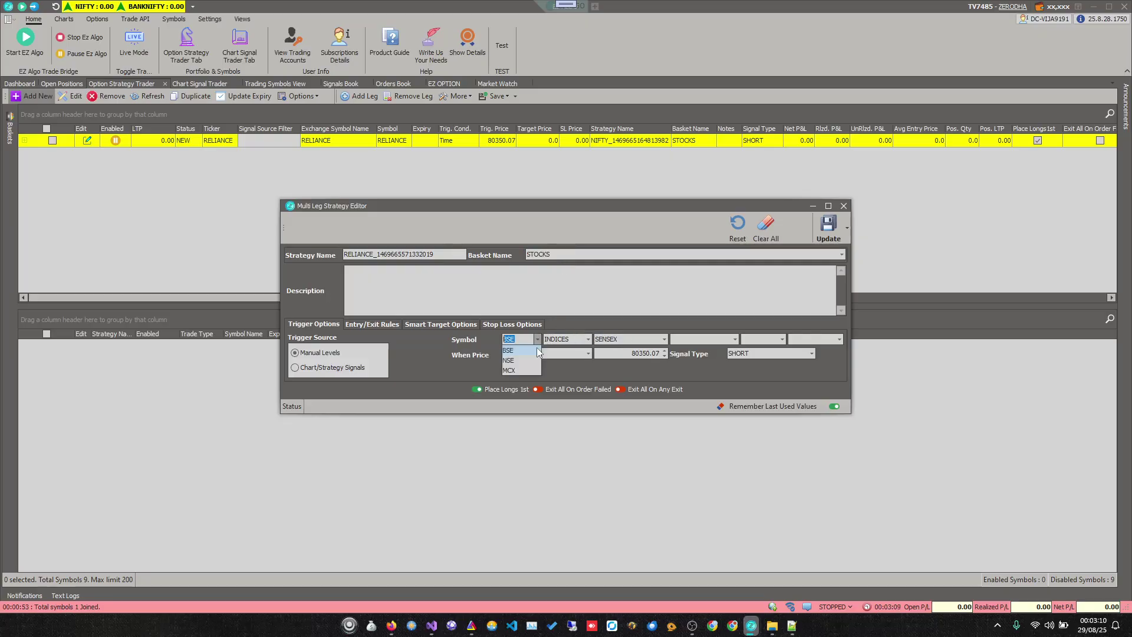
pyautogui.click(589, 339)
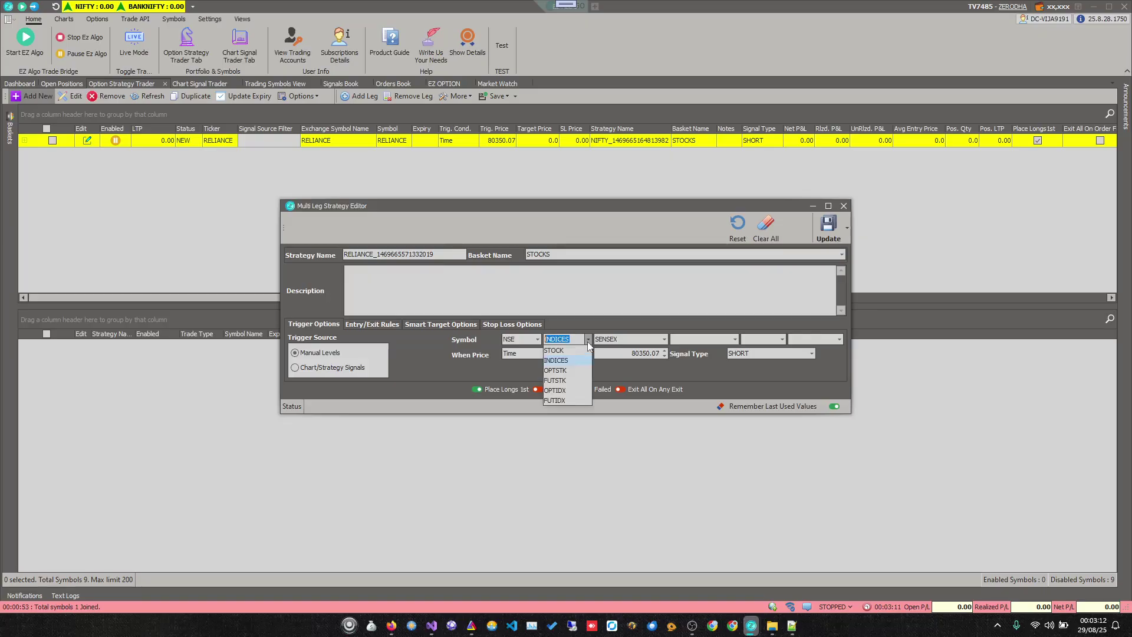
pyautogui.click(579, 350)
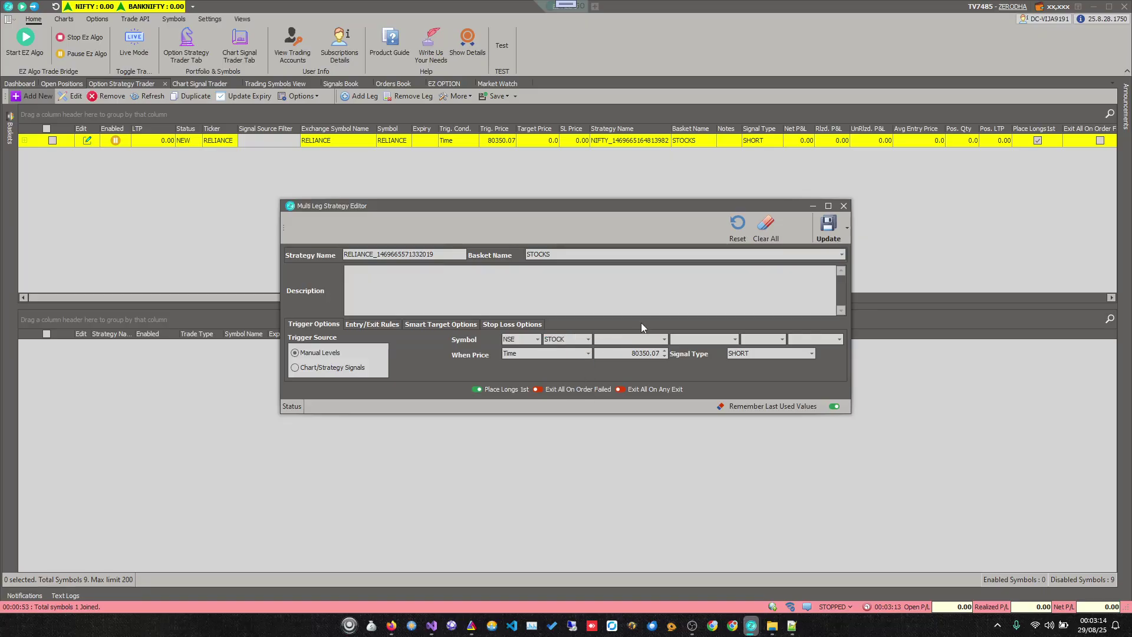
pyautogui.write('SBIN')
pyautogui.click(824, 230)
pyautogui.click(844, 205)
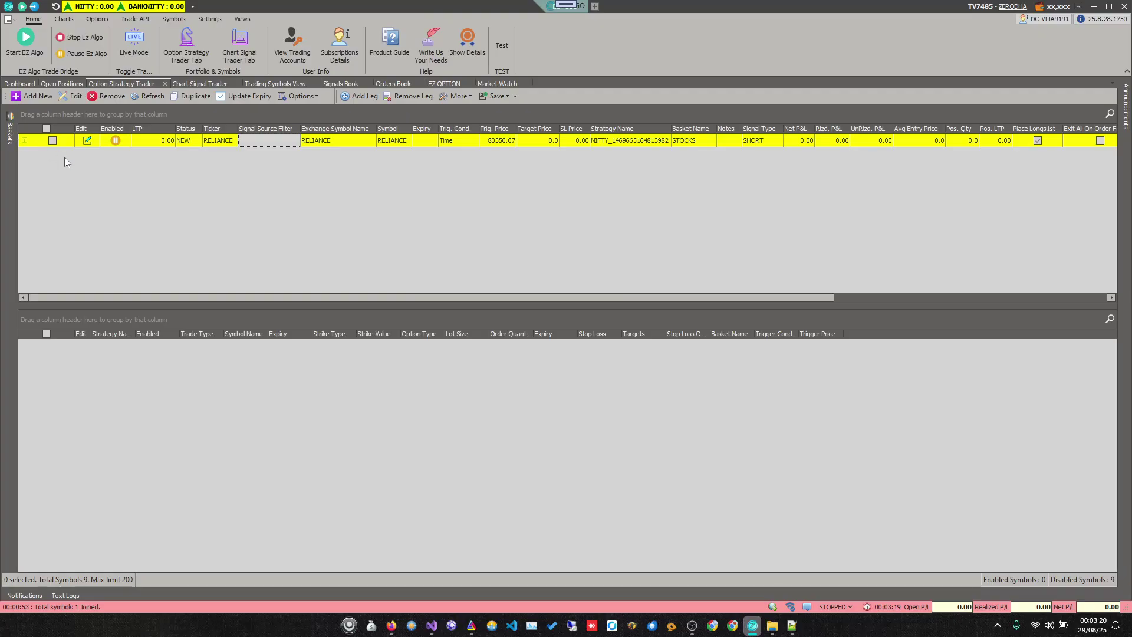
# View the BEARISH basket and the STOCKS basket, and select the SBIN strategy in the list
pyautogui.moveTo(10, 130)
pyautogui.click(33, 176)
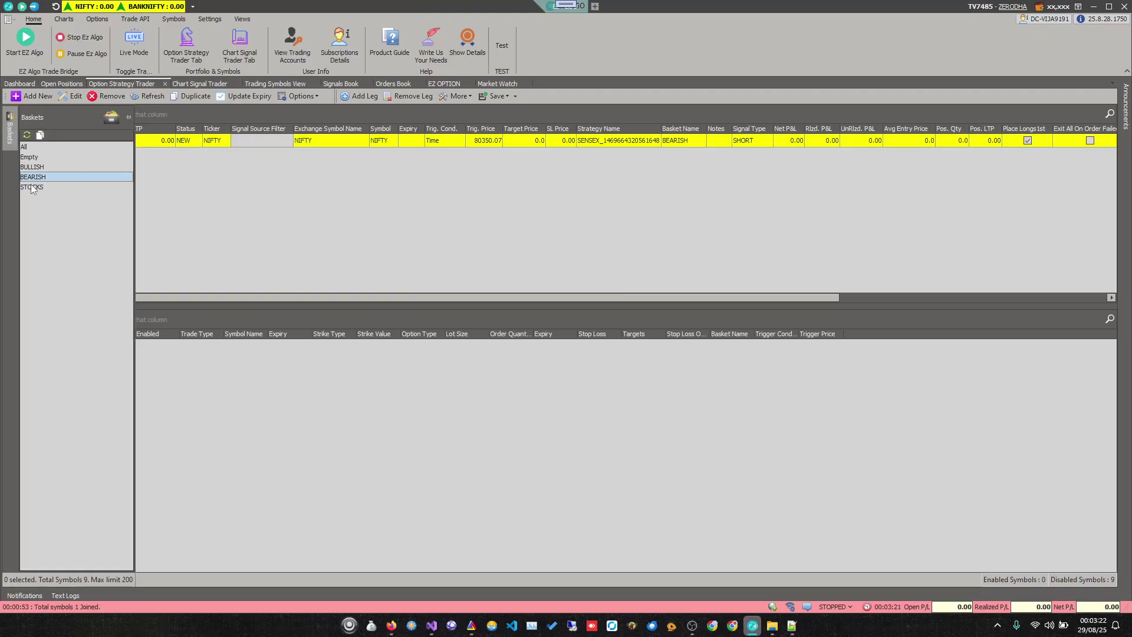
pyautogui.click(33, 187)
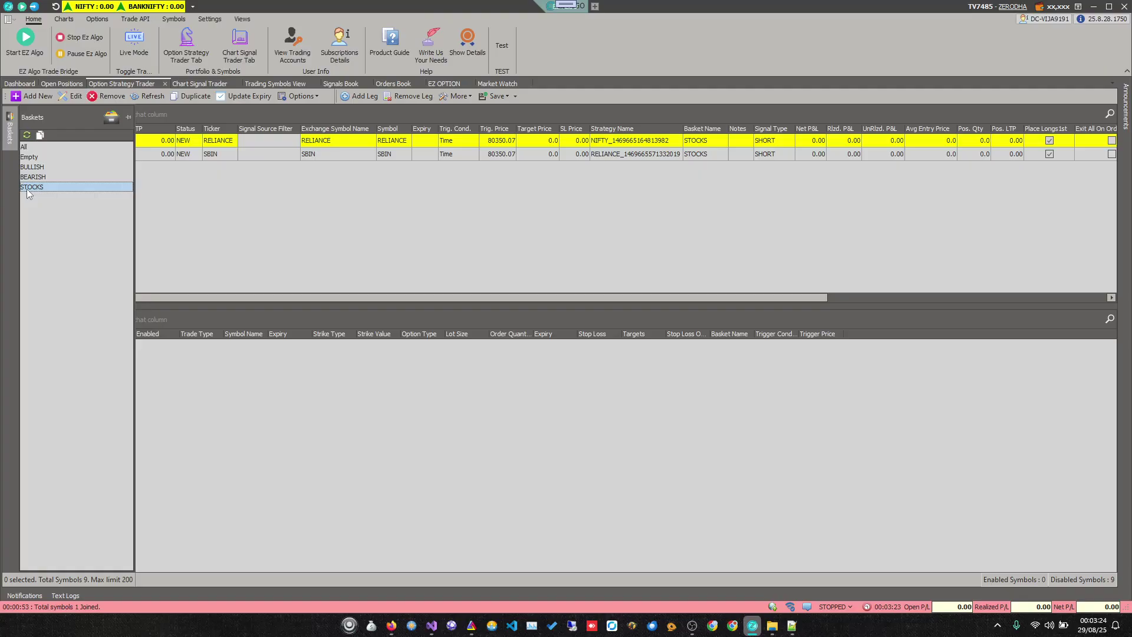
pyautogui.click(322, 193)
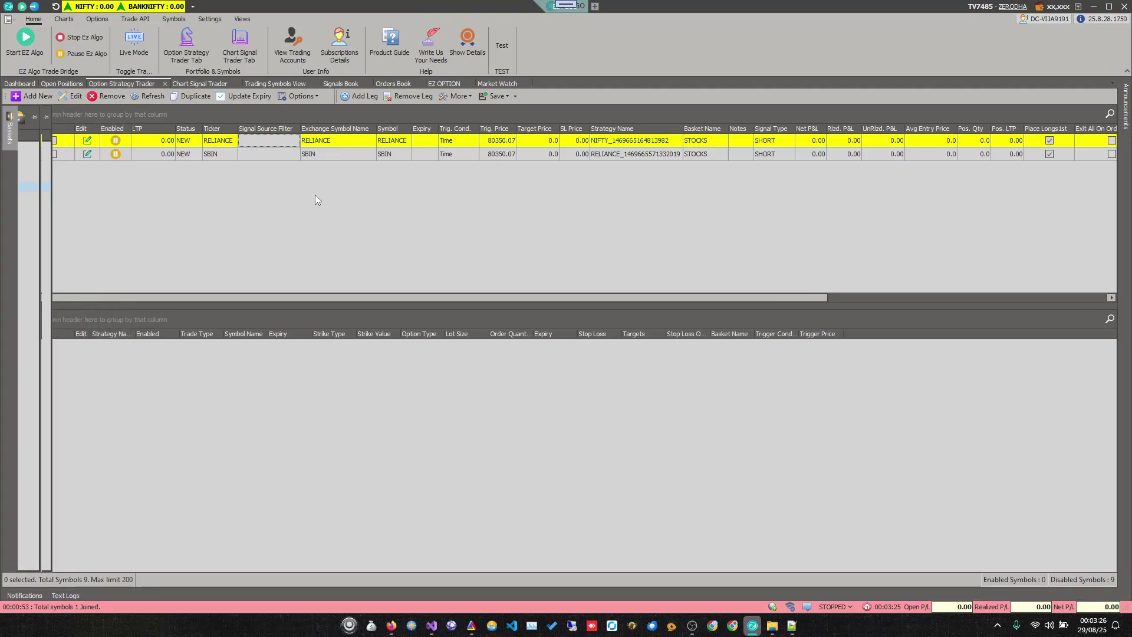
pyautogui.click(220, 153)
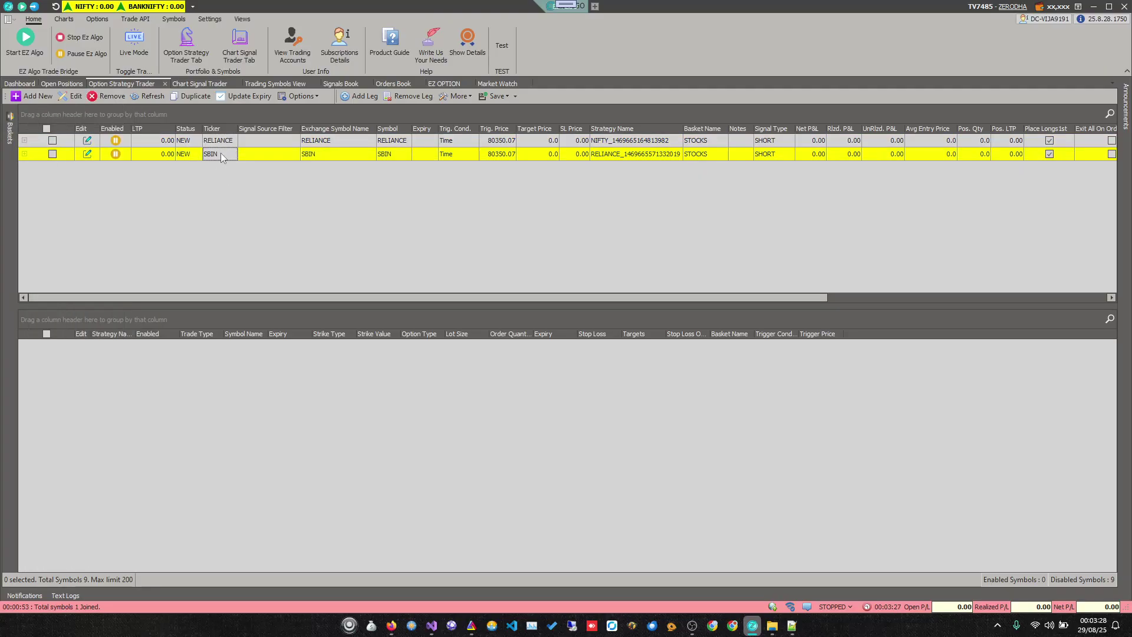
# Filter the strategy list to the BEARISH basket
pyautogui.moveTo(12, 140)
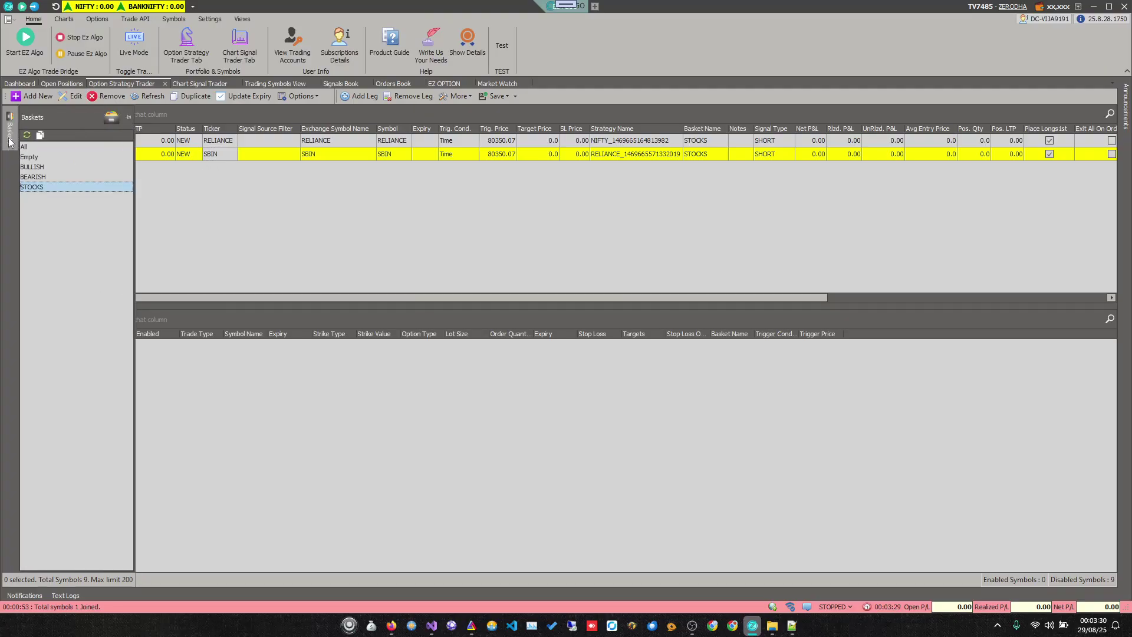
pyautogui.click(41, 178)
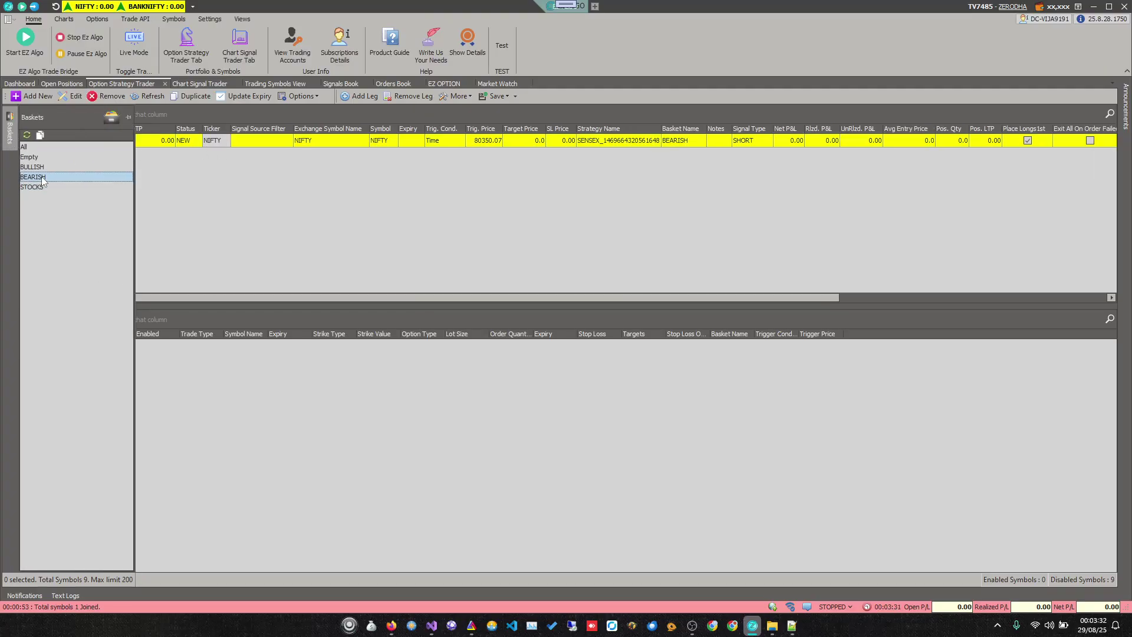
pyautogui.click(361, 193)
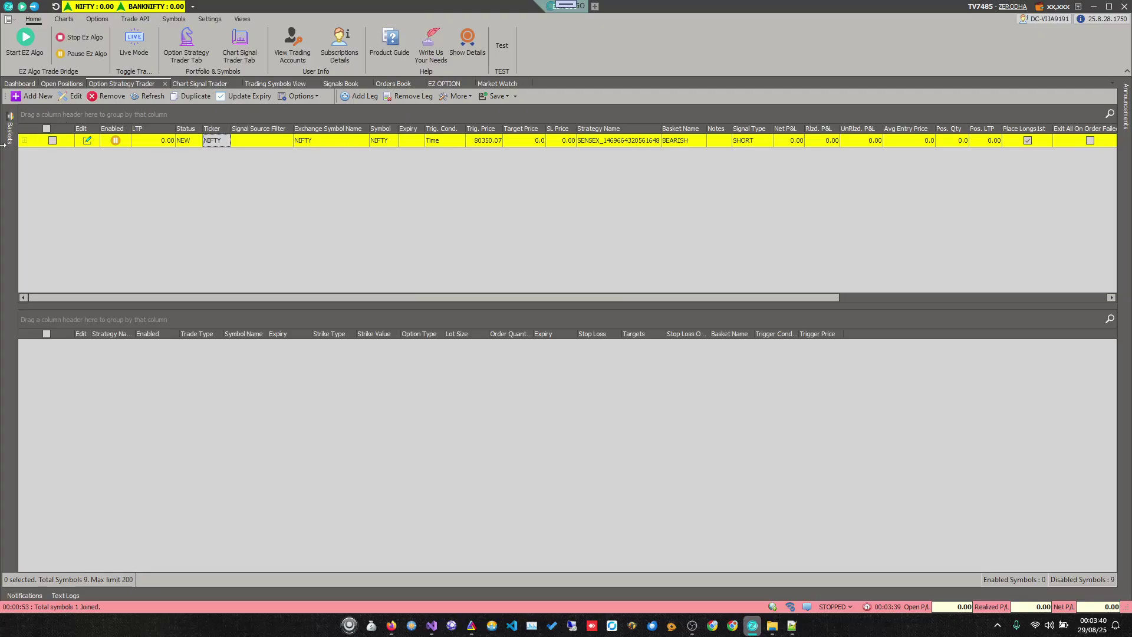
pyautogui.moveTo(10, 140)
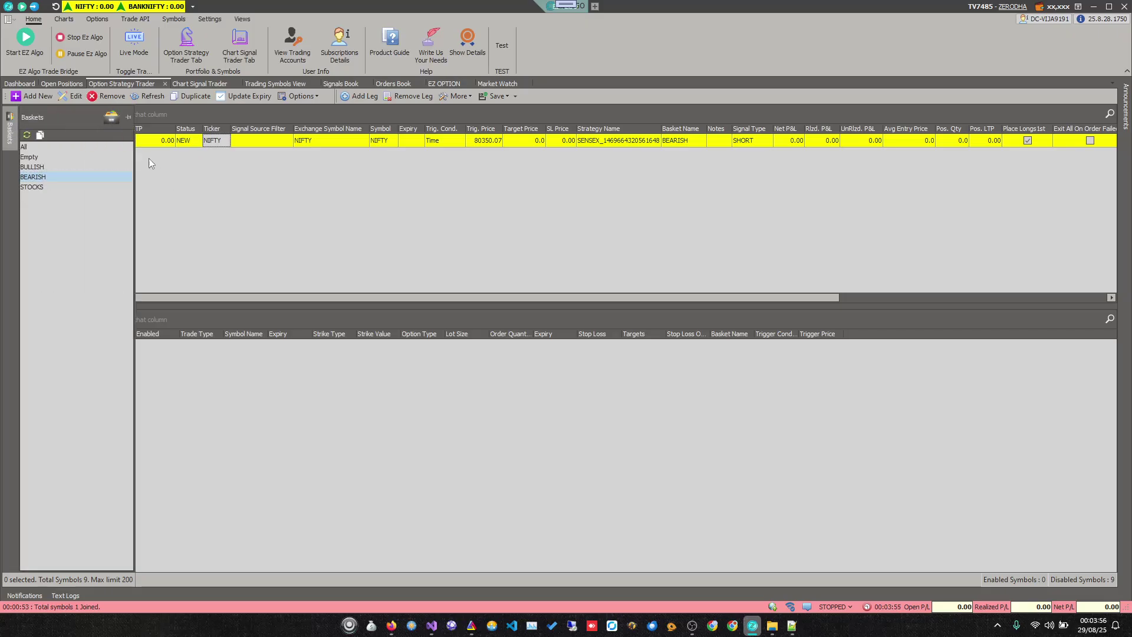
# Select all strategies in the BEARISH basket and enable them, confirming the action
pyautogui.click(47, 129)
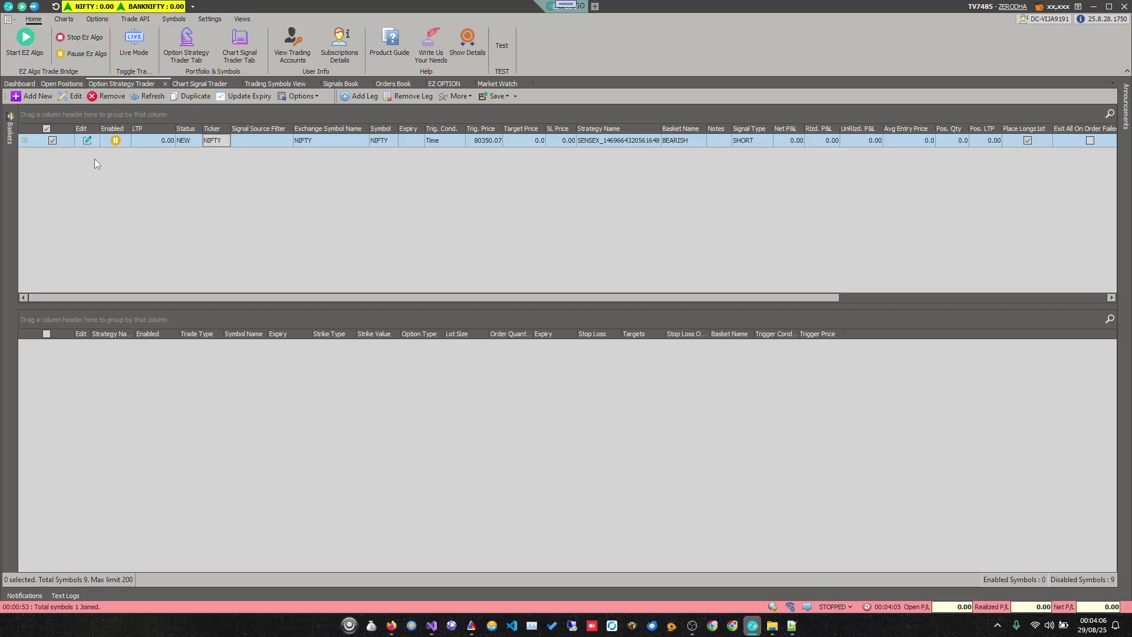
pyautogui.click(113, 128)
pyautogui.rightClick(242, 155)
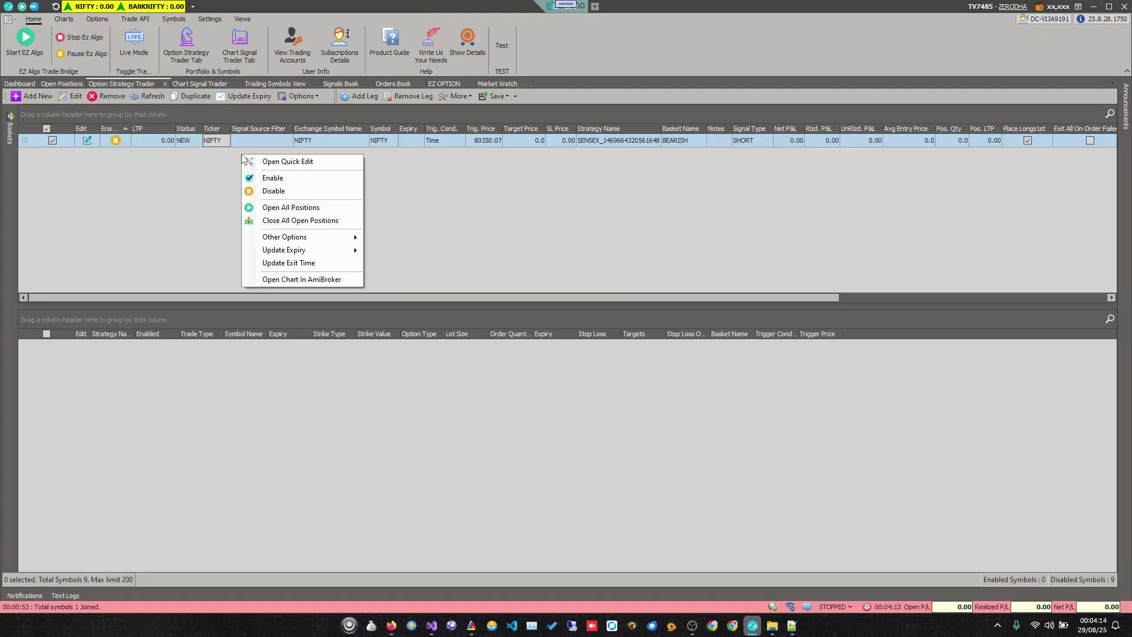
pyautogui.click(270, 180)
pyautogui.click(541, 327)
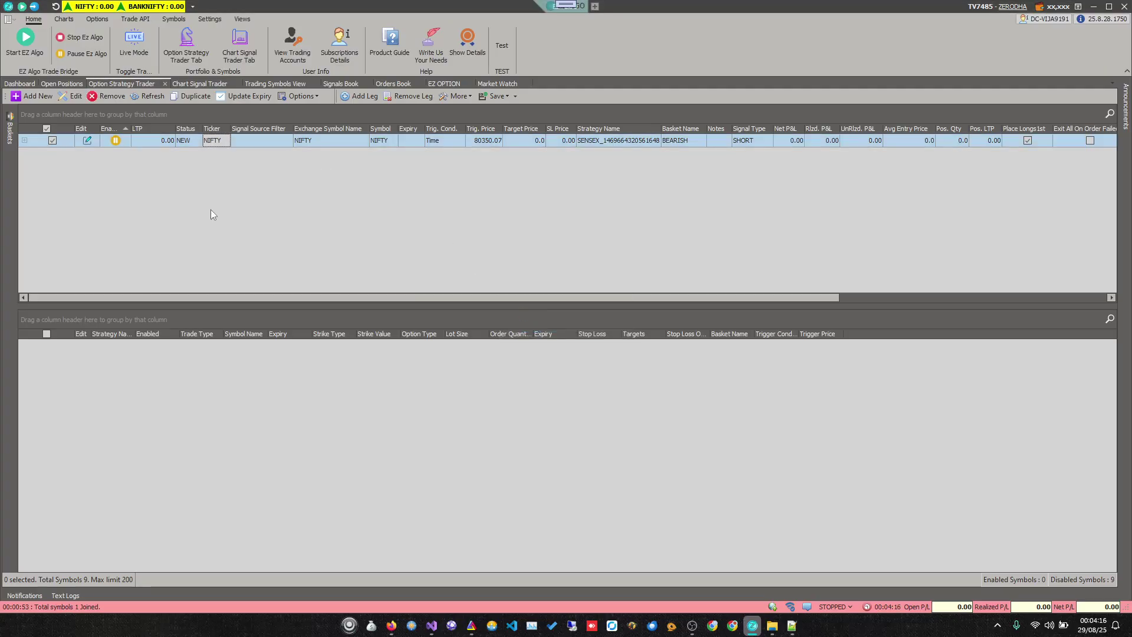
pyautogui.click(112, 142)
pyautogui.rightClick(119, 165)
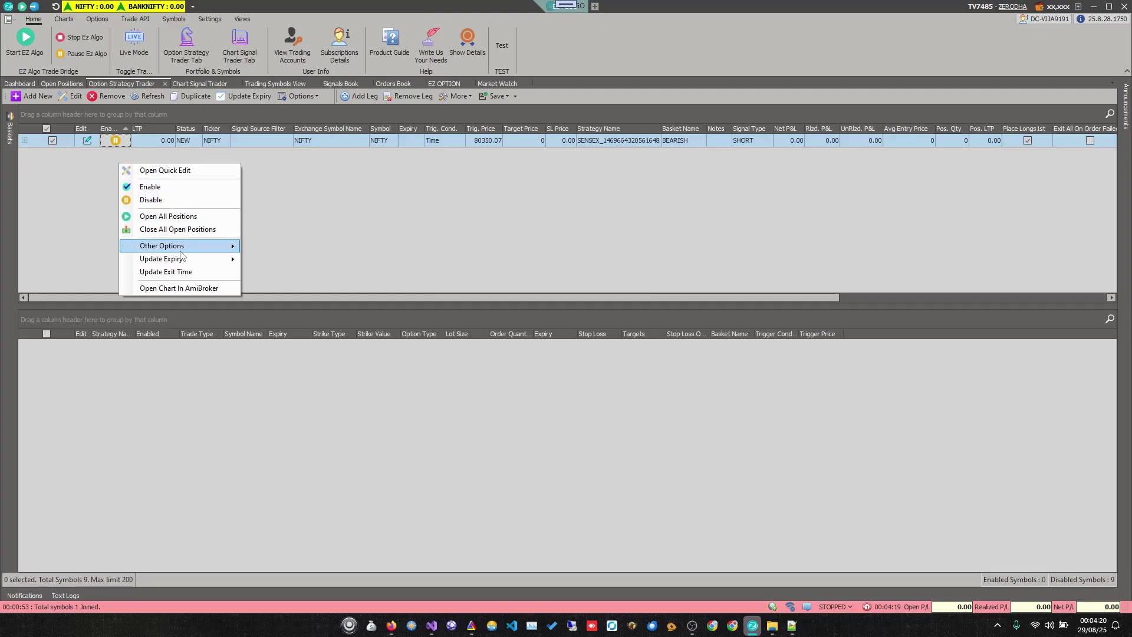
pyautogui.click(173, 199)
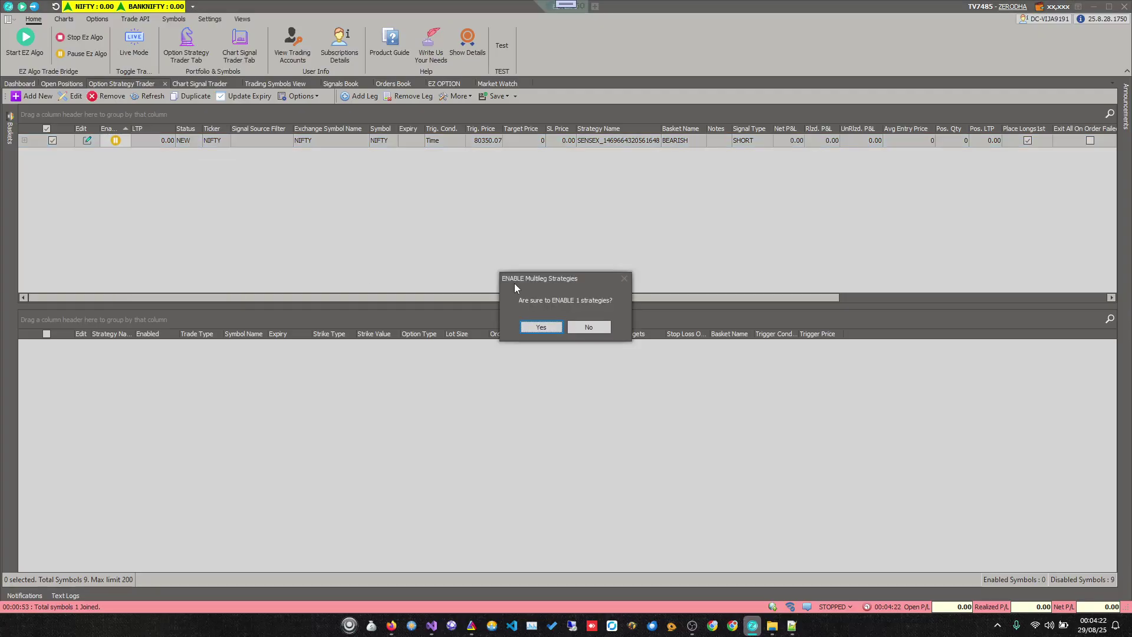
pyautogui.click(539, 326)
pyautogui.click(189, 142)
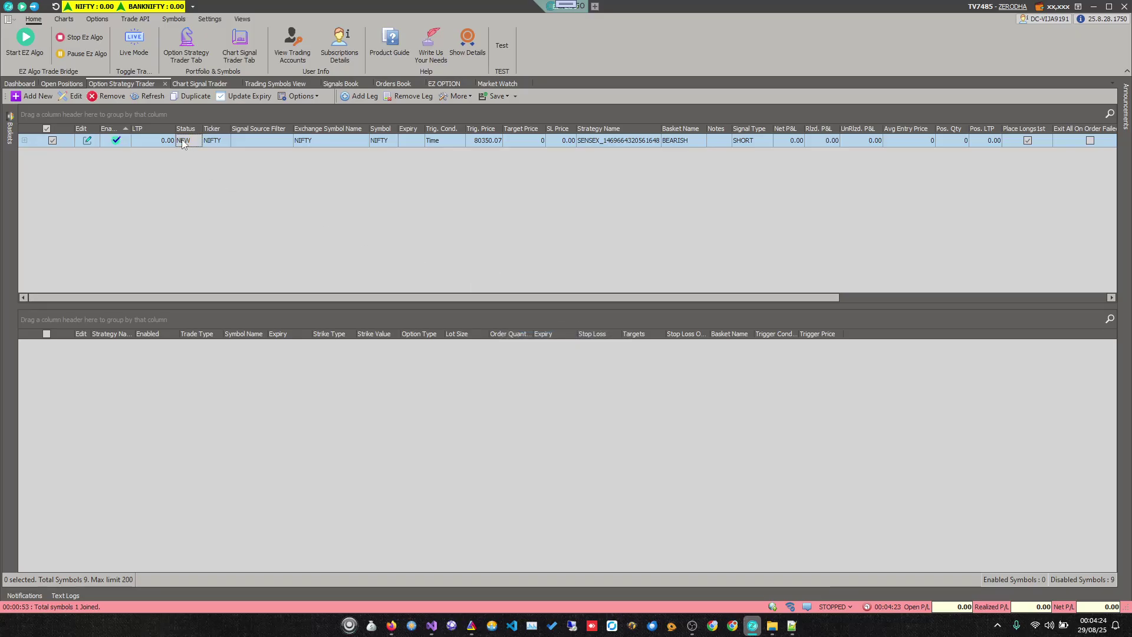
# View the strategies in the STOCKS basket and those in the BULLISH basket
pyautogui.moveTo(5, 124)
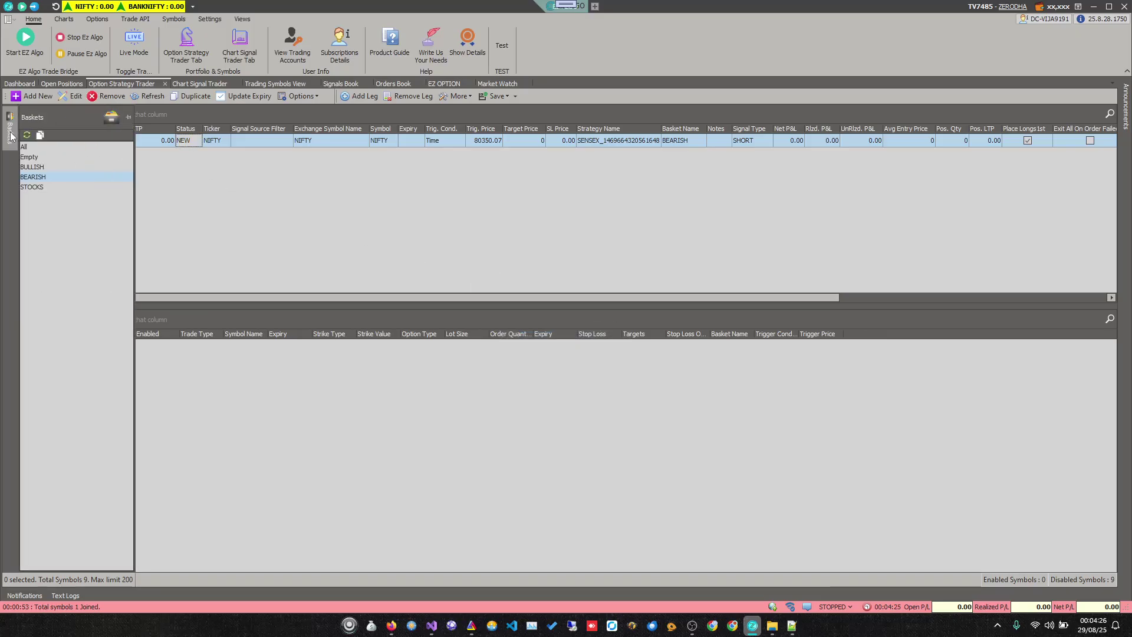
pyautogui.click(26, 187)
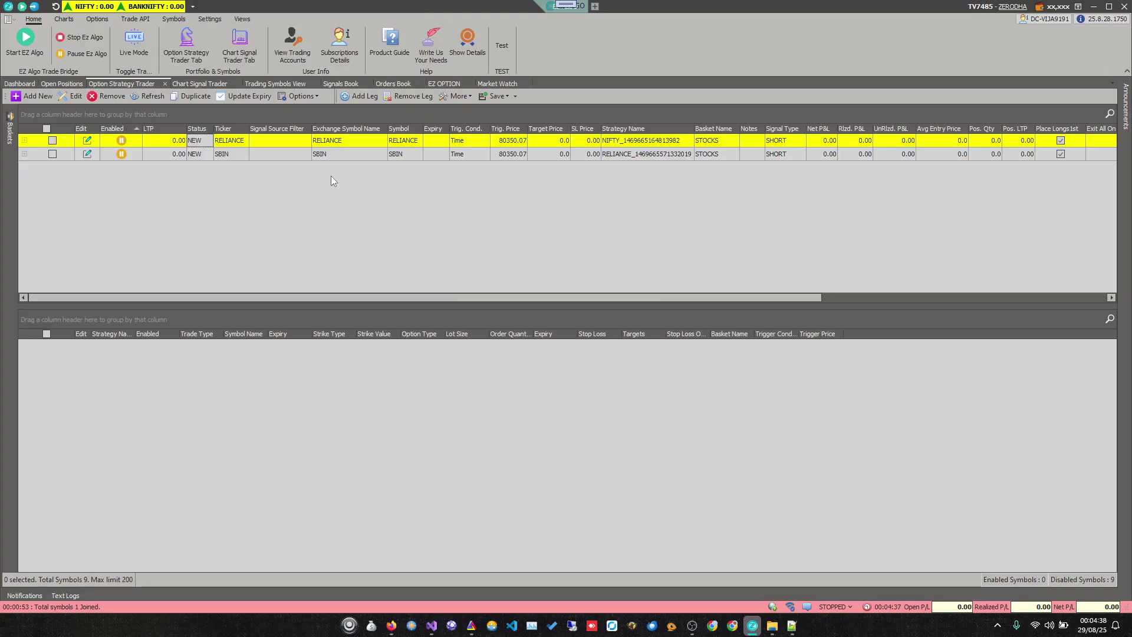
pyautogui.click(12, 133)
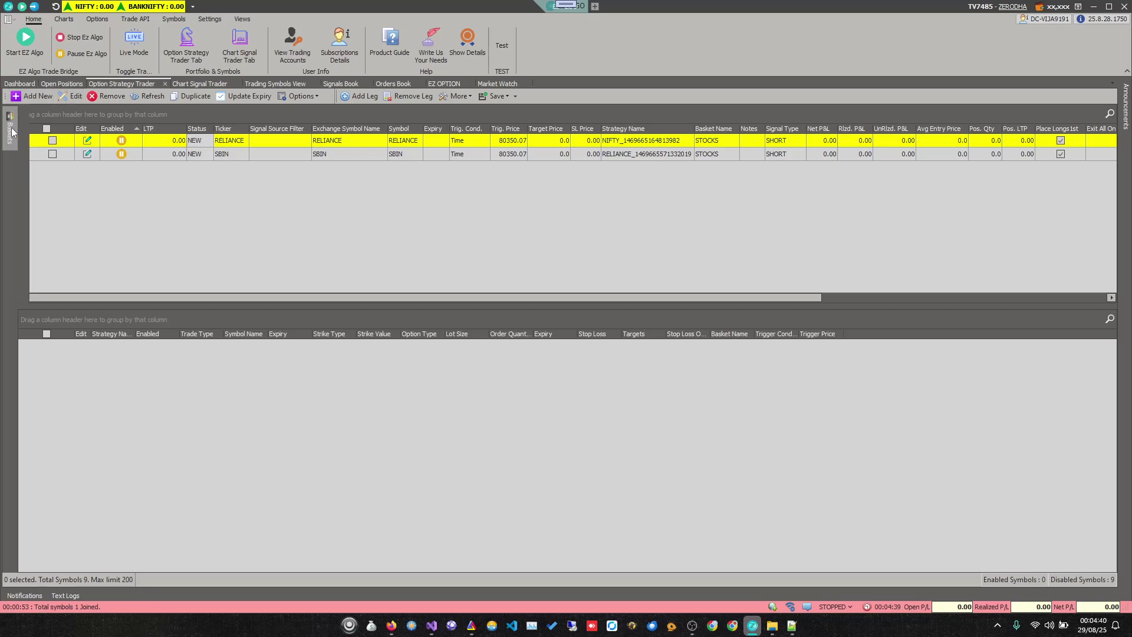
pyautogui.click(43, 166)
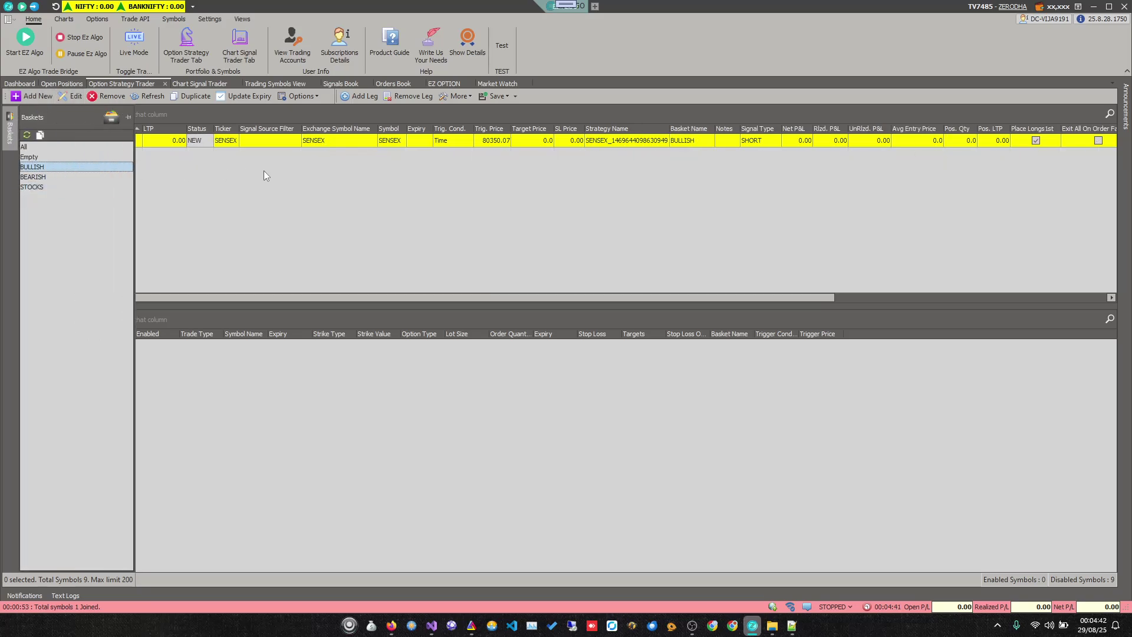
# Add a new multi-leg strategy assigned to a new basket named BEARISH-01, save it and close the editor
pyautogui.click(37, 96)
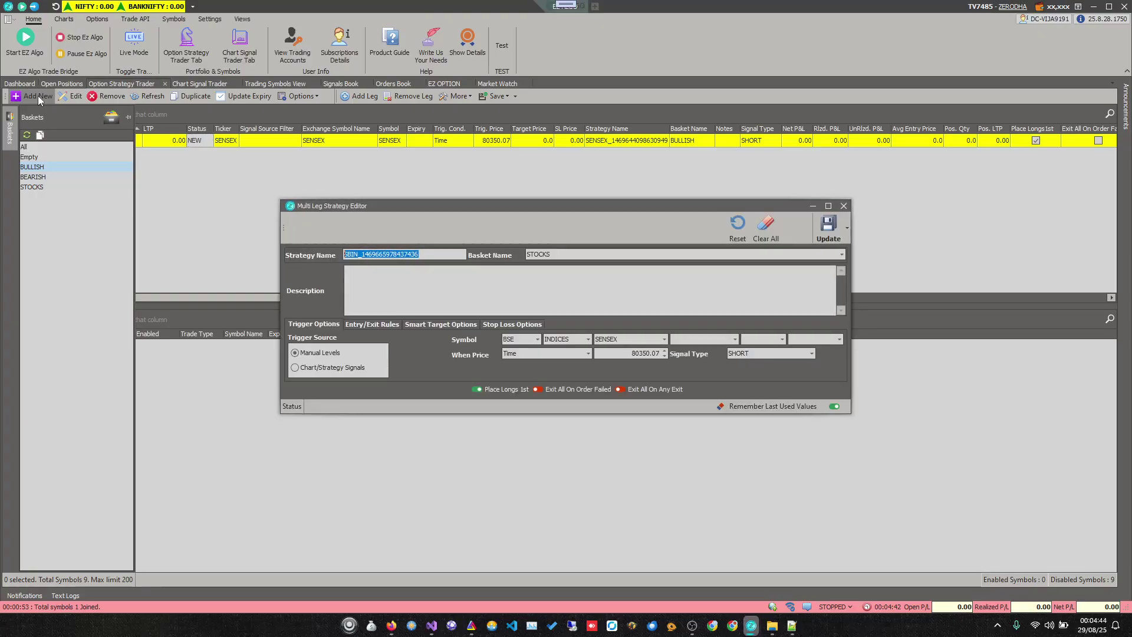
pyautogui.click(842, 254)
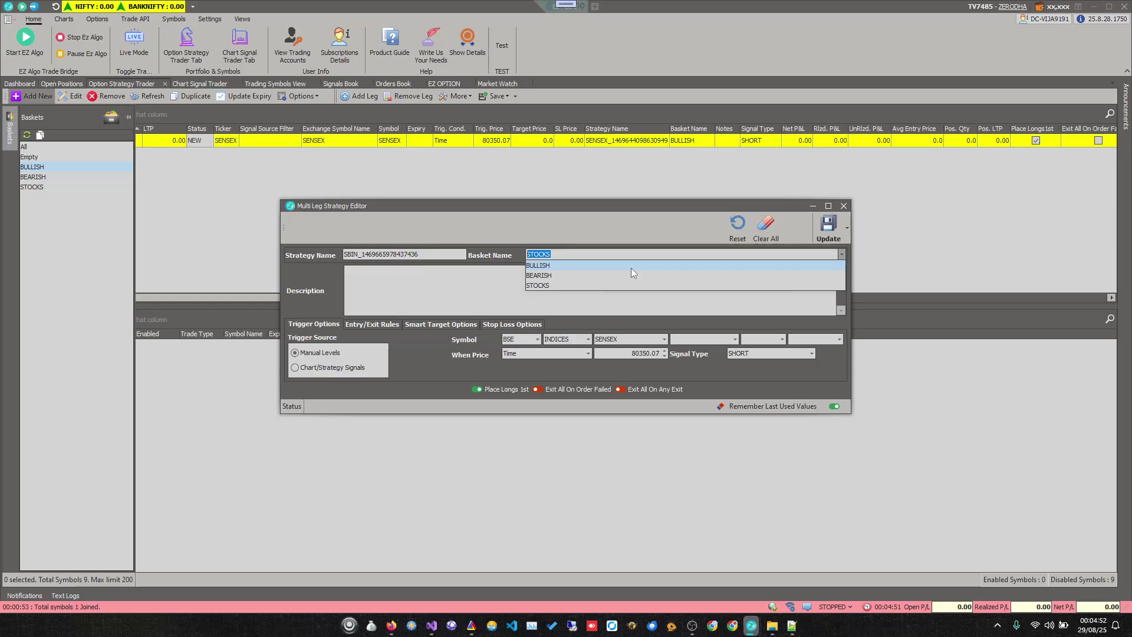
pyautogui.click(578, 275)
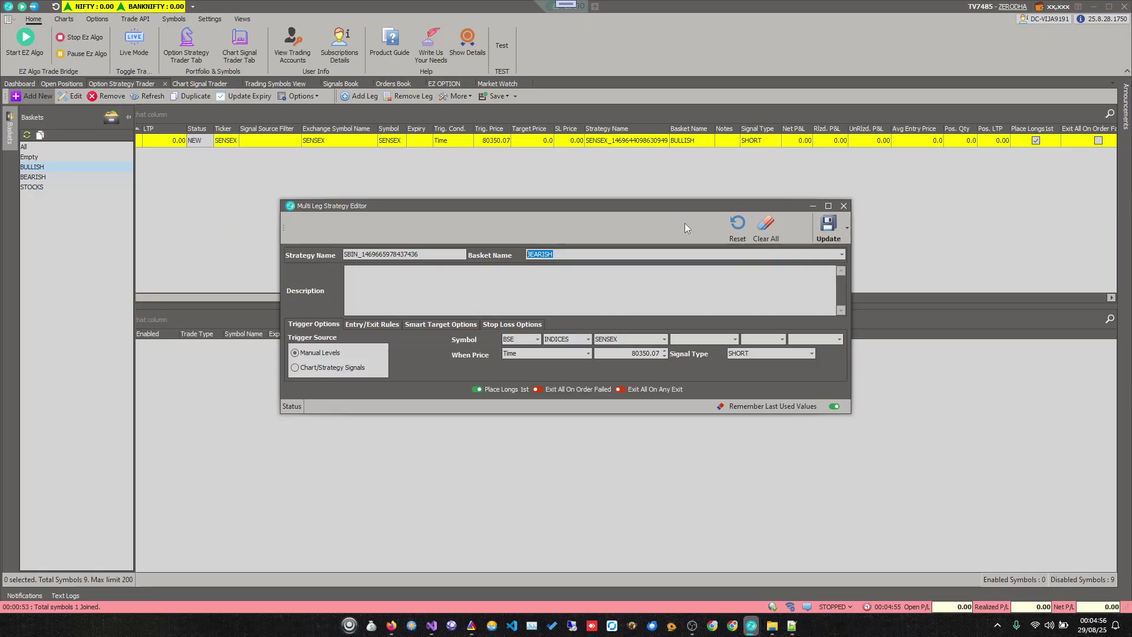
pyautogui.press('Right')
pyautogui.write('-01')
pyautogui.click(825, 224)
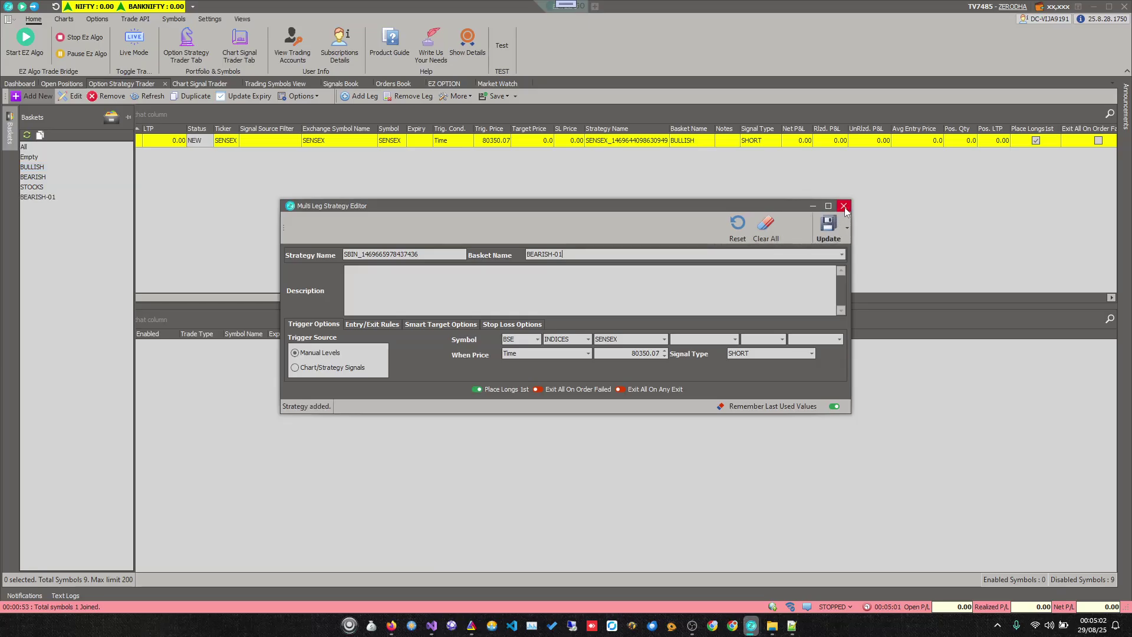
pyautogui.click(844, 206)
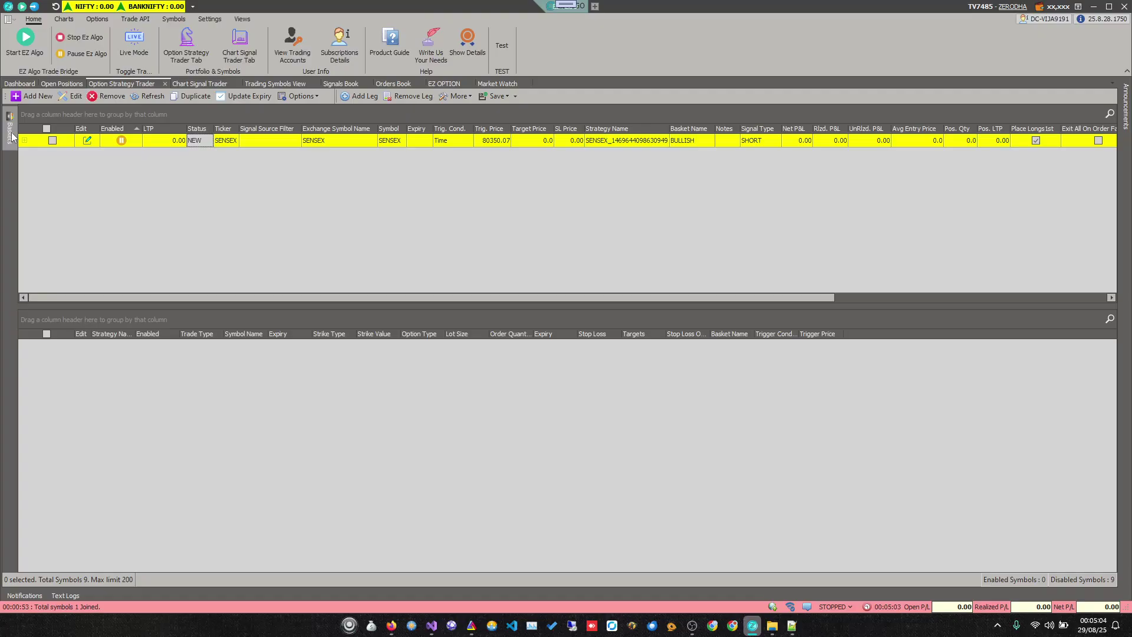
# Filter the strategy list to the BEARISH-01 basket
pyautogui.moveTo(10, 134)
pyautogui.click(36, 197)
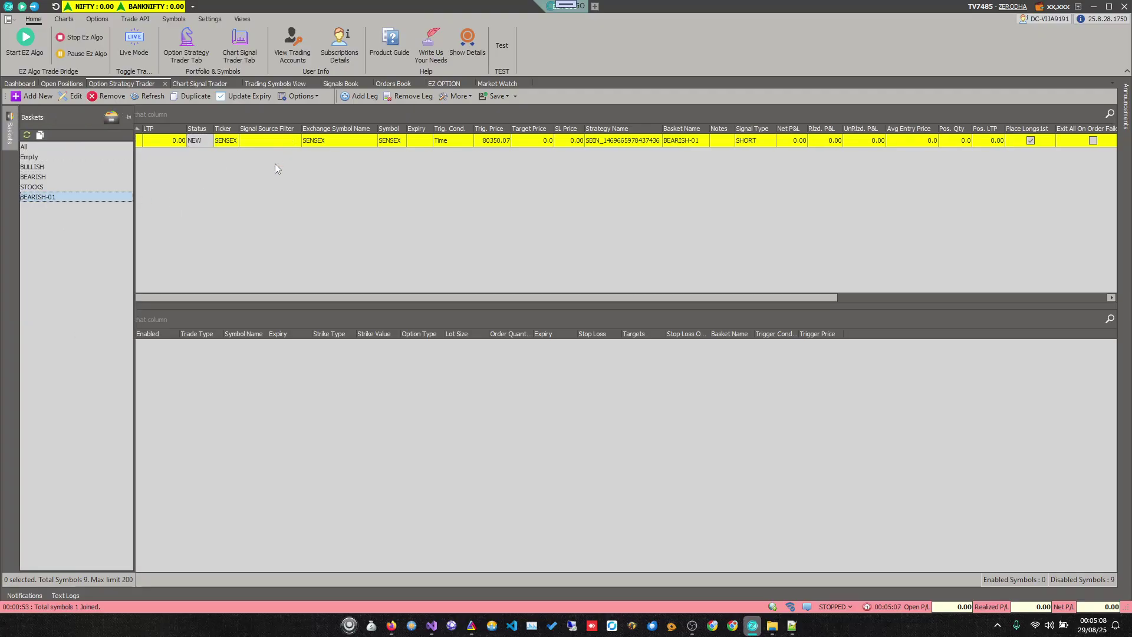
pyautogui.click(281, 190)
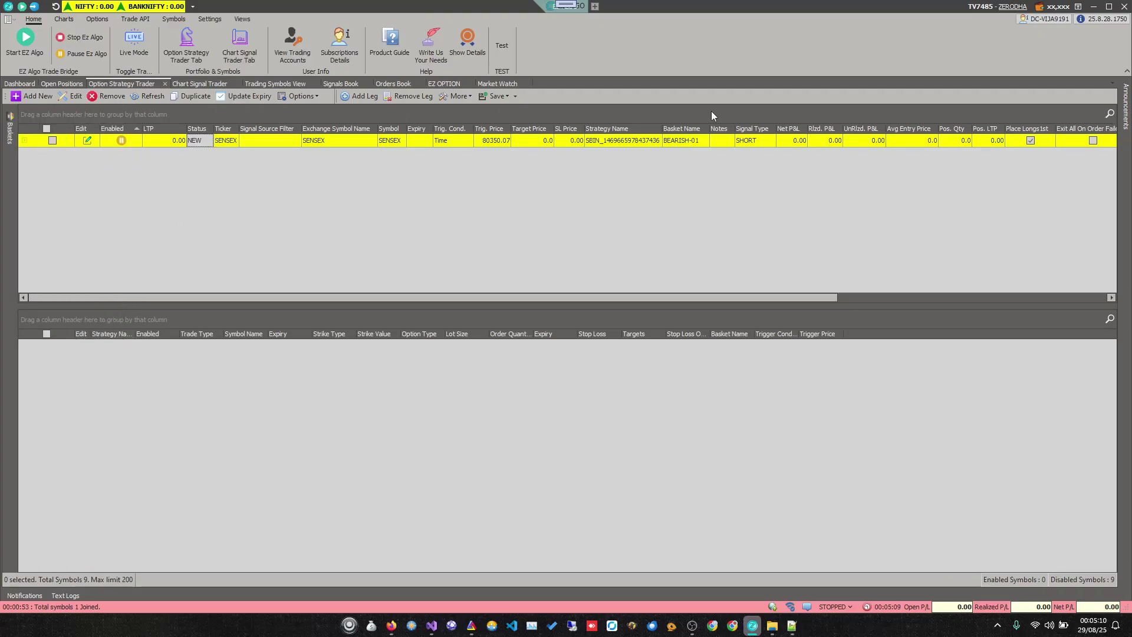